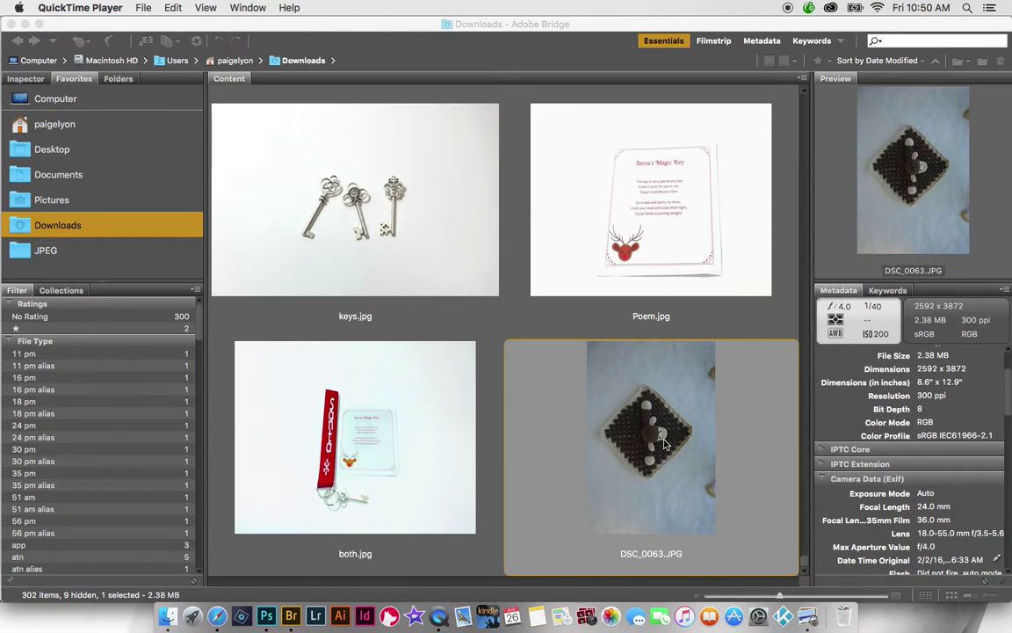
Step: Open DSC_0063.JPG from Adobe Bridge in Camera Raw
left_click(665, 445)
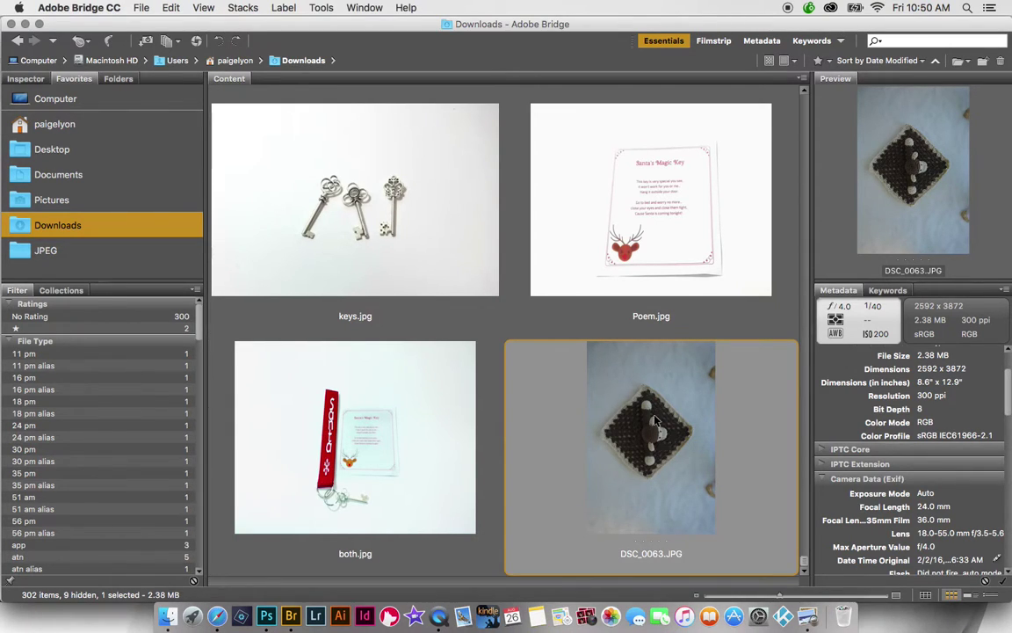
right_click(660, 443)
left_click(720, 277)
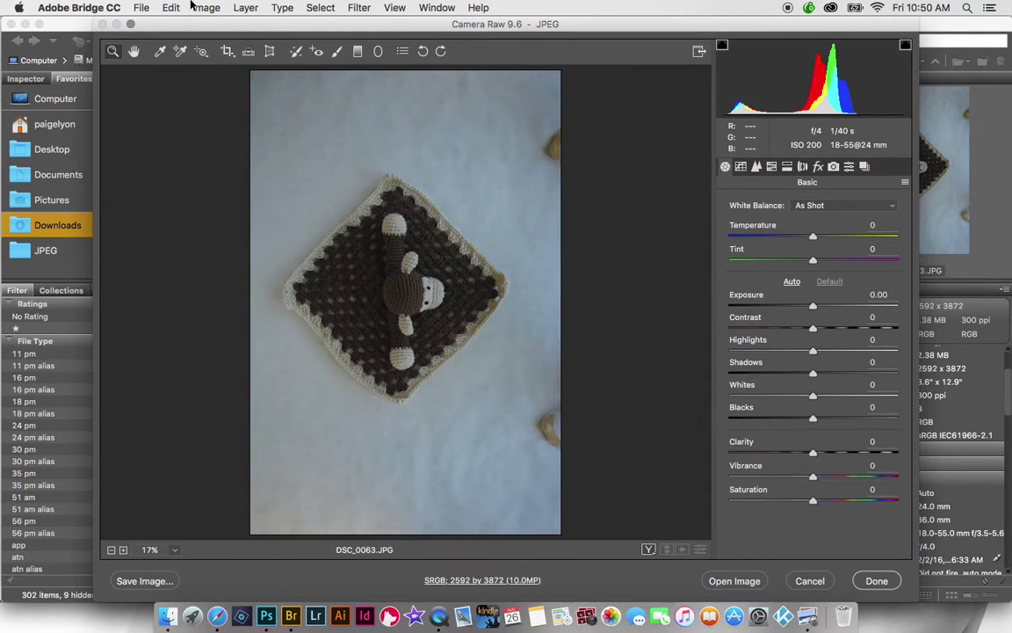
Step: Sample the white background with the White Balance eyedropper until Temperature is +20 and Tint +17
left_click(159, 51)
left_click(544, 218)
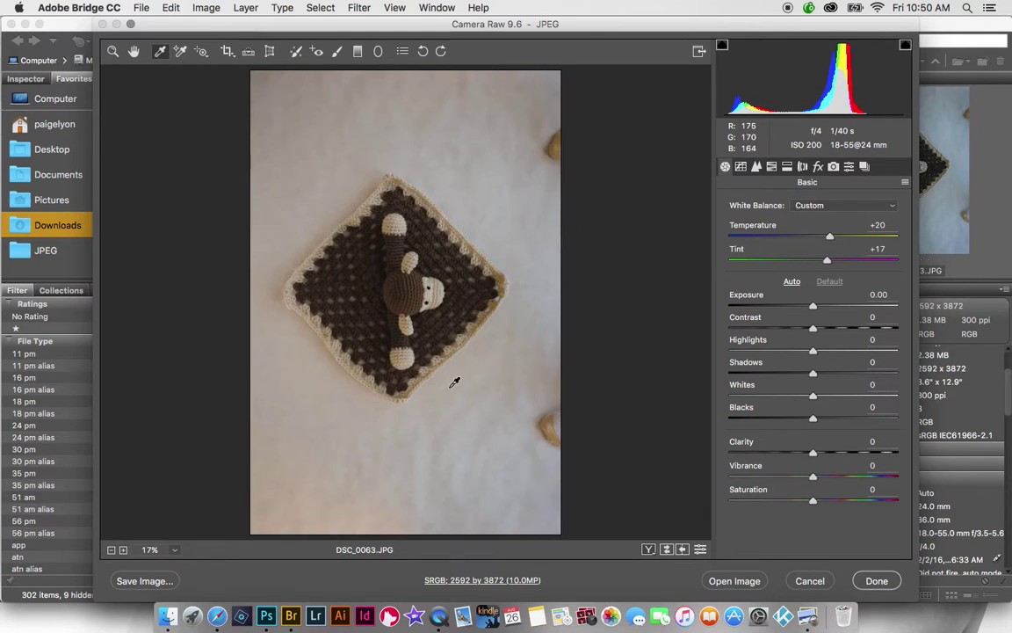
left_click(429, 173)
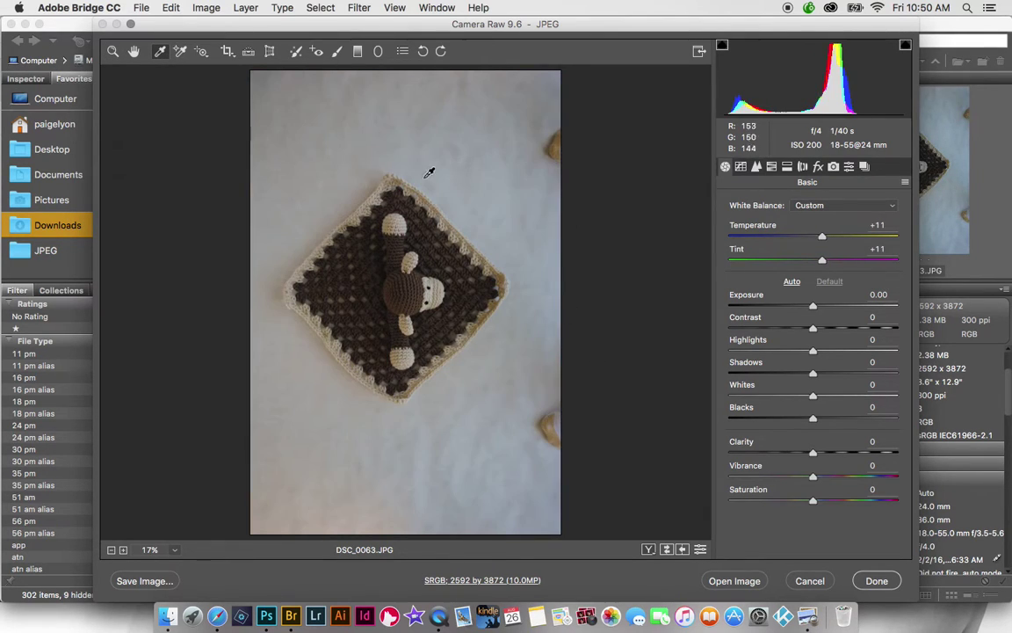
left_click(510, 203)
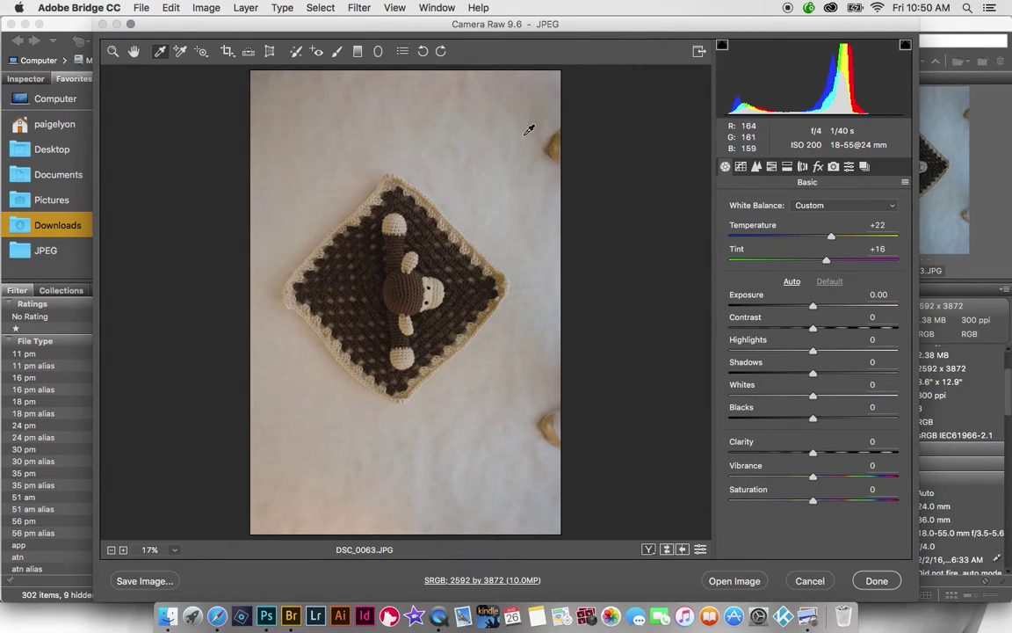
left_click(541, 251)
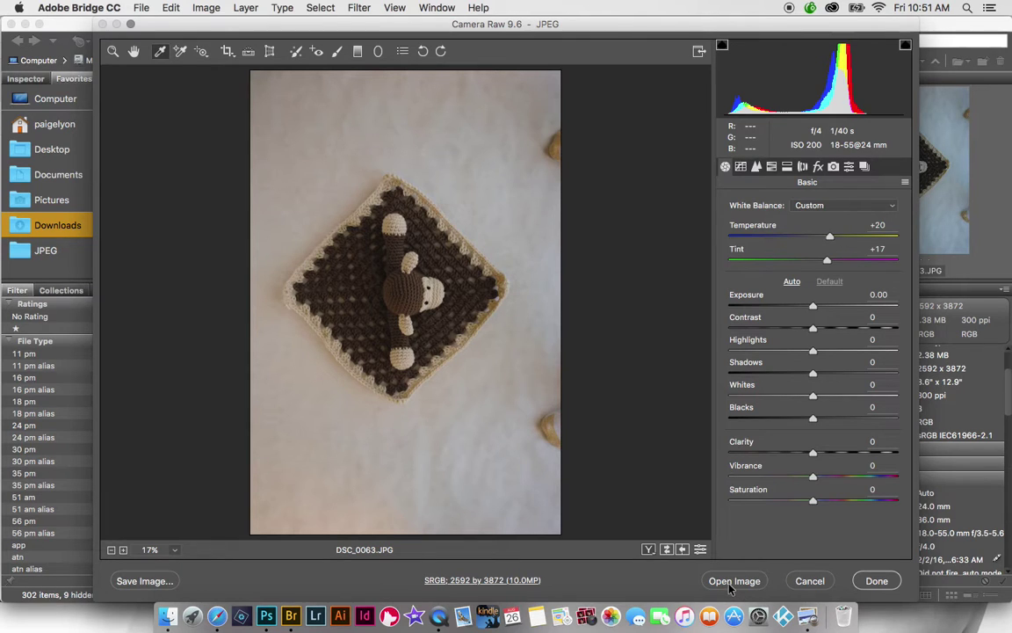
Step: Send the white-balanced DSC_0063.JPG from Camera Raw into Photoshop
left_click(733, 582)
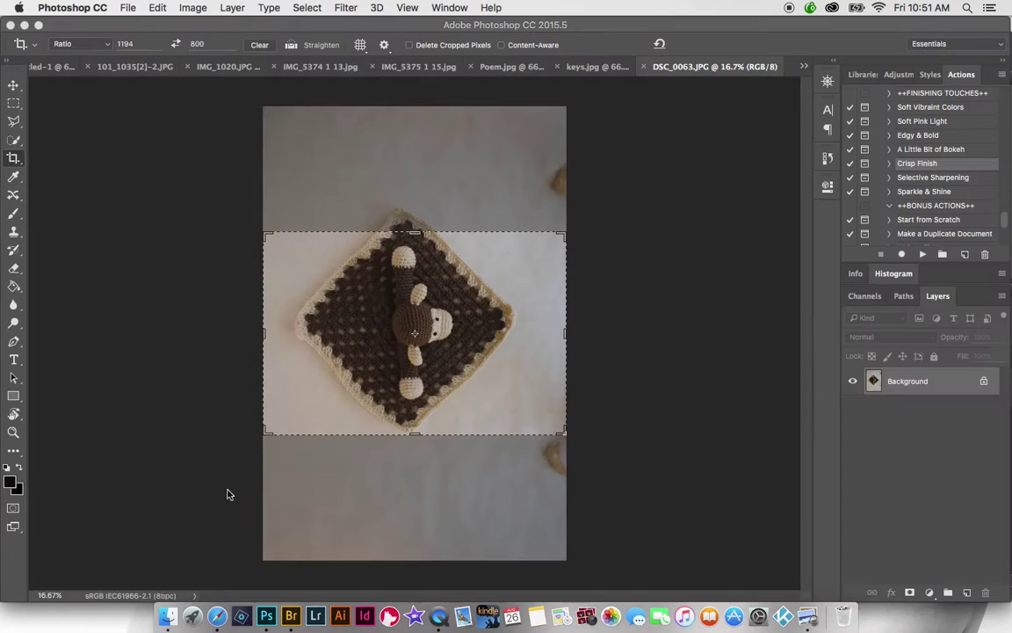
Step: Switch to the Move tool and select Pop Whites in the COLOR CORRECTION action set
left_click(14, 86)
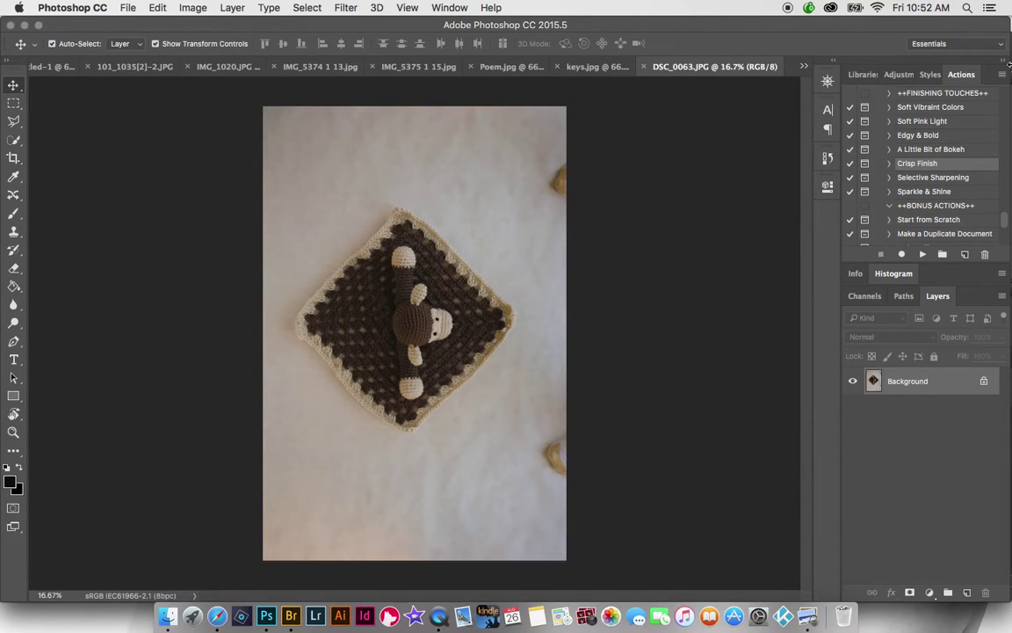
left_click_drag(1008, 226, 1010, 204)
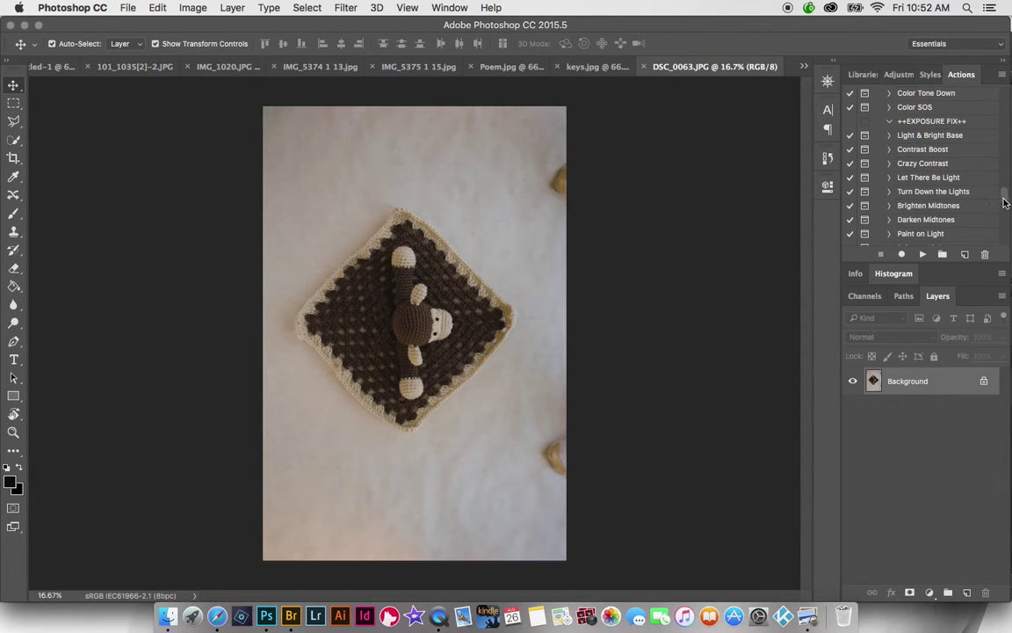
left_click_drag(1006, 202, 1004, 167)
left_click(914, 164)
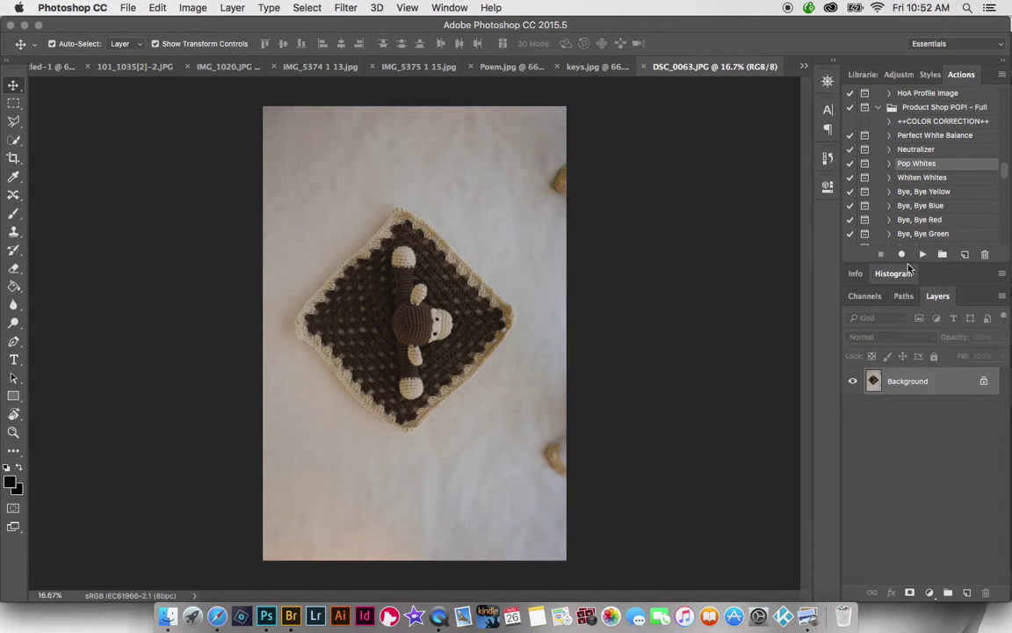
Step: Run Pop Whites with the white background as the Levels white point, then select the White Pop mask
left_click(922, 253)
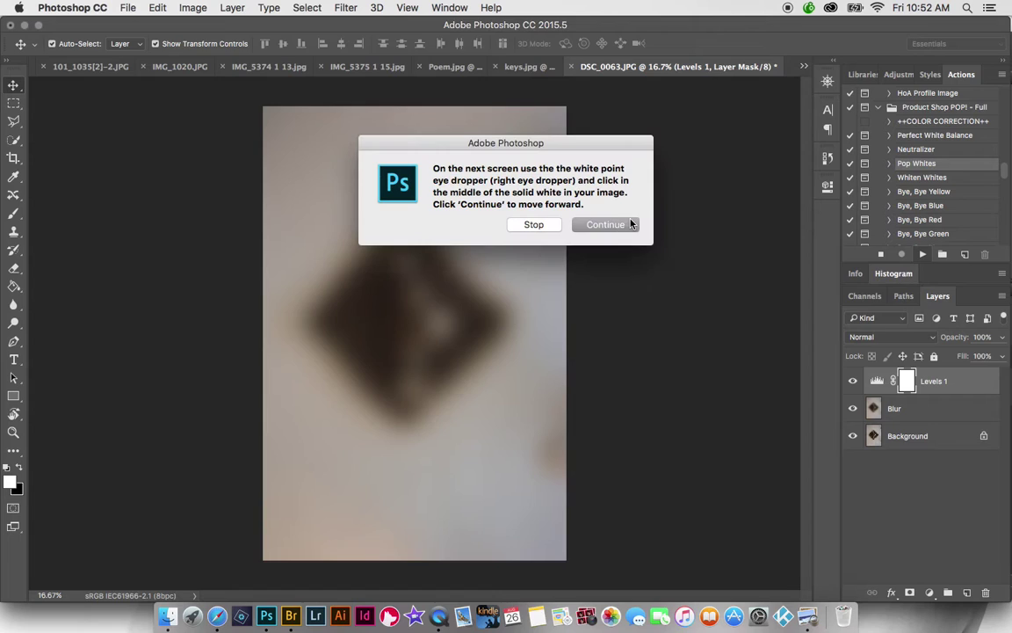
left_click(631, 224)
left_click(544, 274)
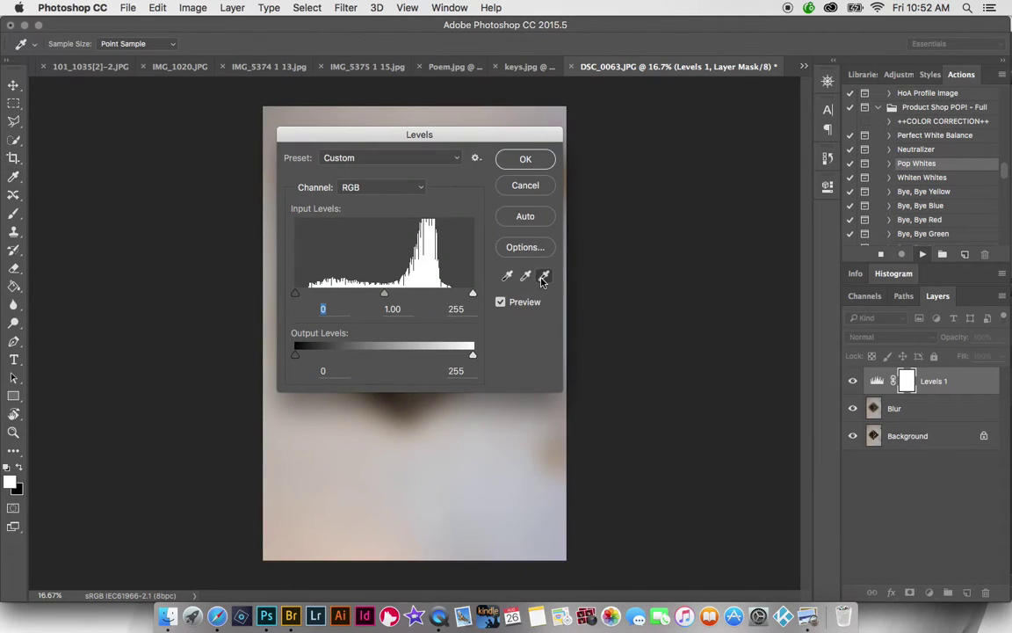
left_click(516, 417)
left_click(546, 161)
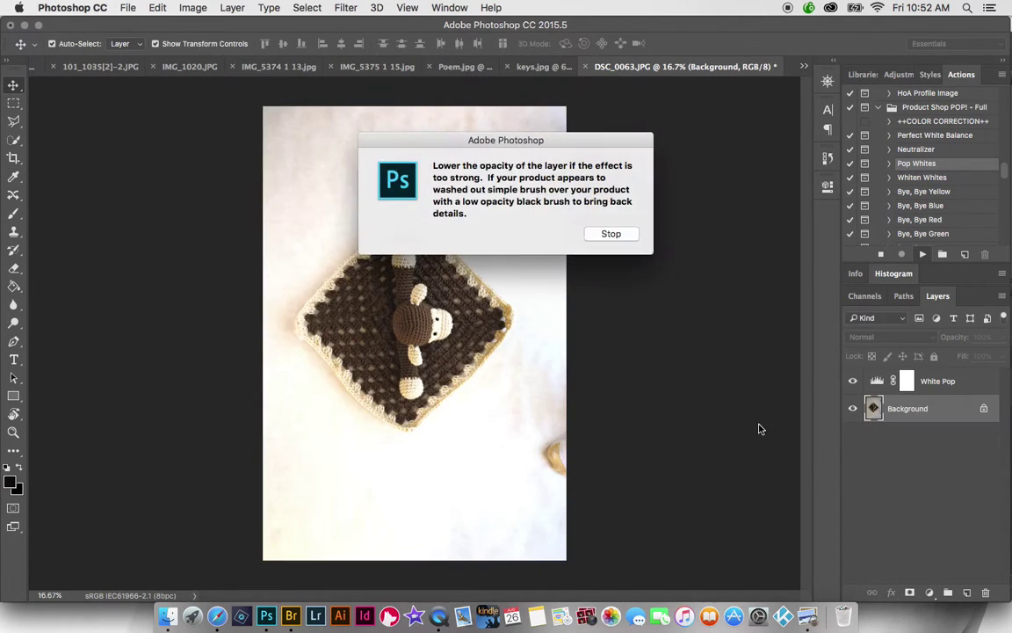
left_click(624, 234)
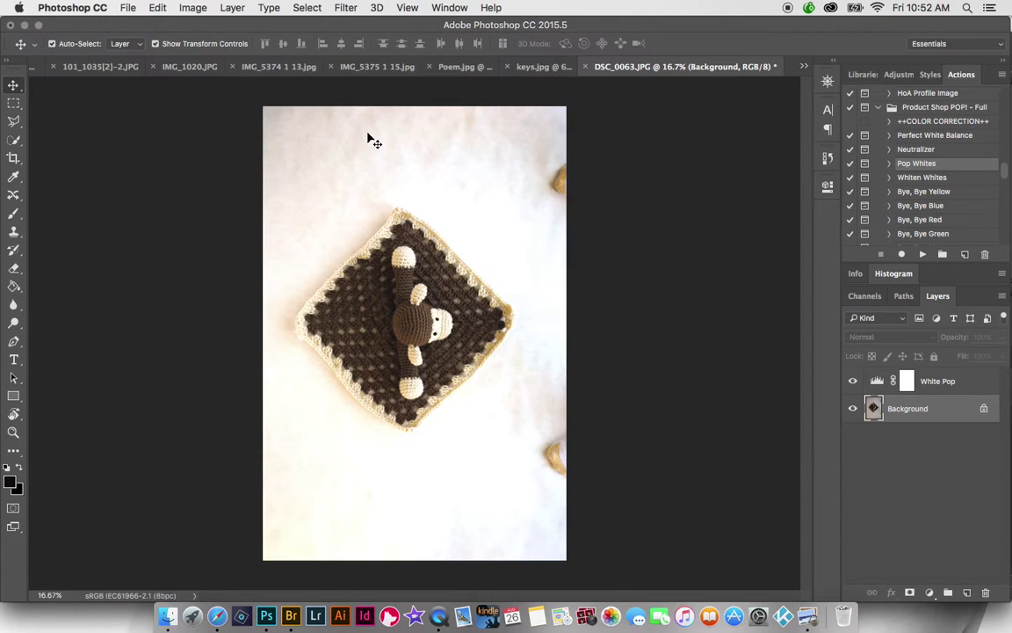
left_click(981, 389)
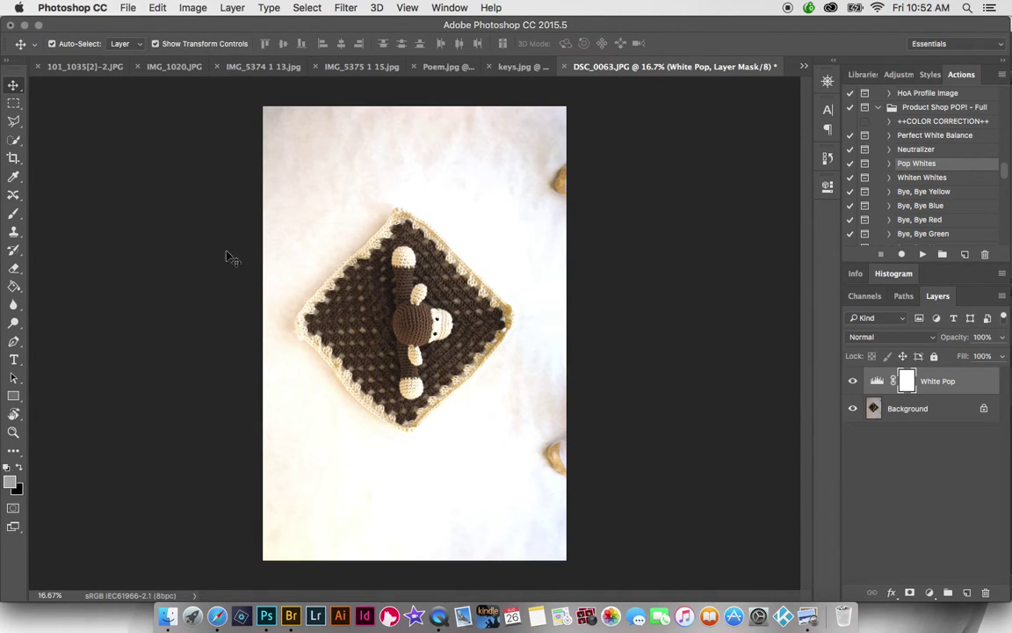
Step: Paint black over the blanket on the White Pop mask with an 800-size brush
left_click(14, 218)
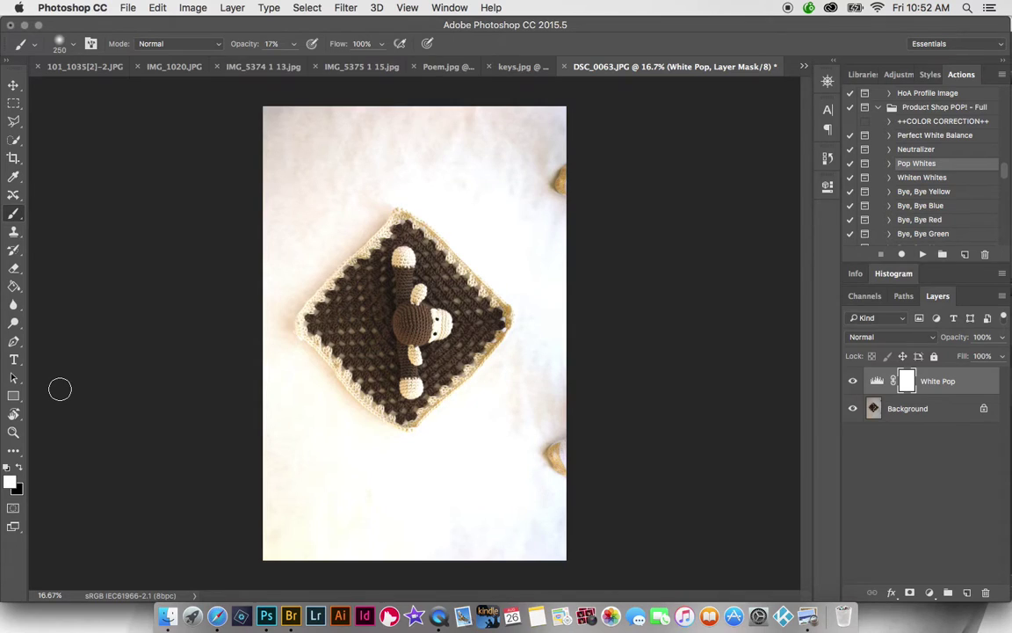
key("d")
key("x")
key("x")
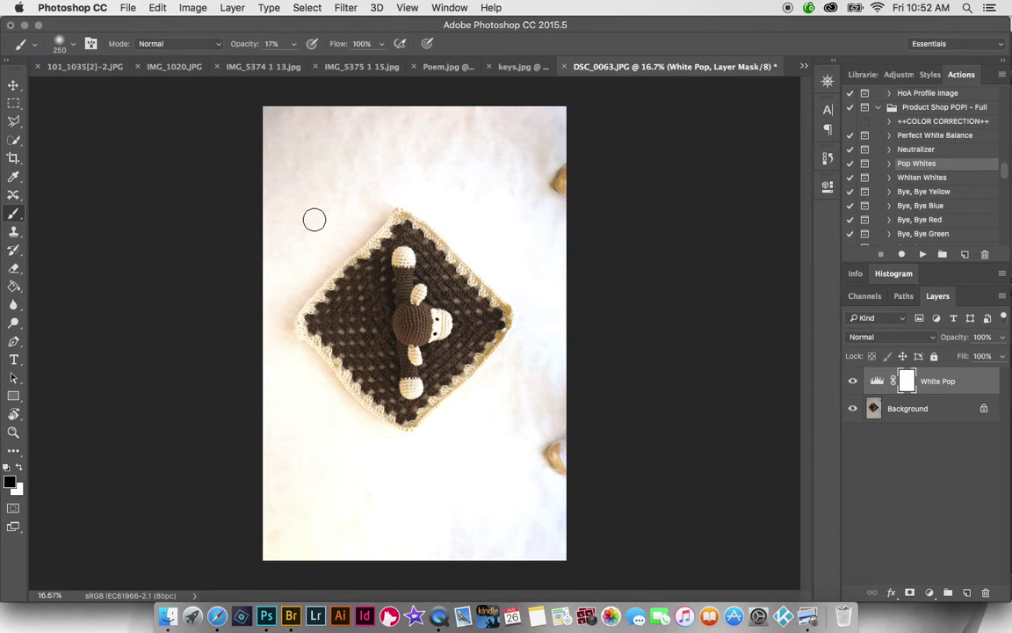
key("bracketright")
key("bracketright")
key("bracketright")
key("bracketright")
key("bracketright")
key("bracketright")
key("bracketright")
key("bracketright")
key("bracketright")
key("bracketright")
key("bracketright")
key("bracketright")
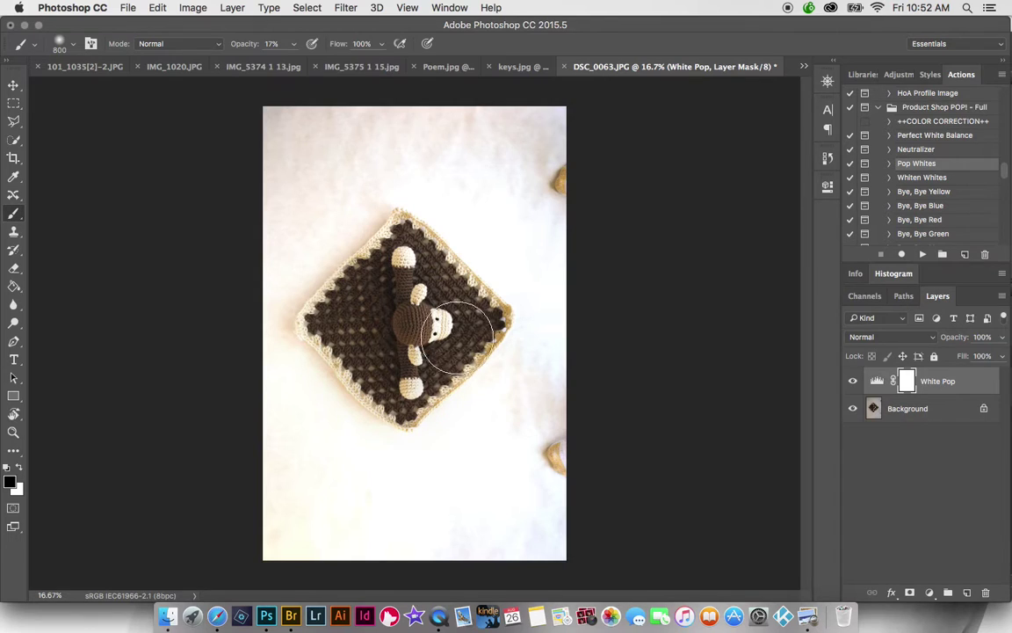
mouse_move(403, 267)
left_mouse_down()
mouse_move(340, 319)
mouse_move(361, 349)
mouse_move(344, 319)
mouse_move(359, 340)
mouse_move(377, 299)
mouse_move(407, 299)
mouse_move(403, 256)
mouse_move(415, 259)
mouse_move(405, 249)
mouse_move(354, 354)
mouse_move(386, 369)
left_mouse_up()
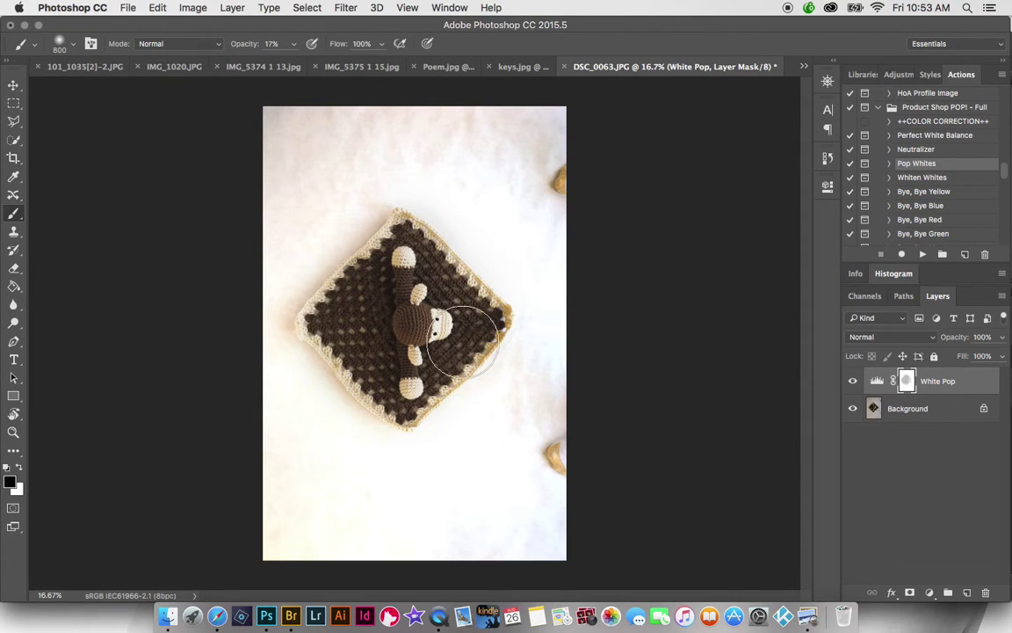
Step: Toggle the White Pop layer off and on twice to compare the result
left_click(852, 381)
left_click(852, 381)
left_click(853, 382)
left_click(852, 382)
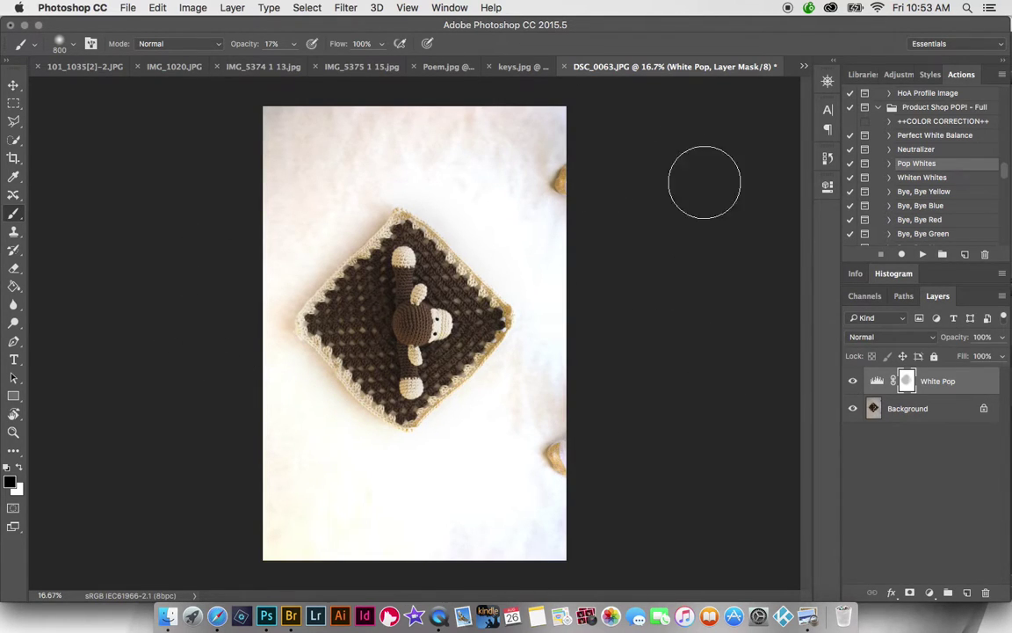
Step: Run the Whiten Whites action to add its brightening layer and mask
left_click(925, 178)
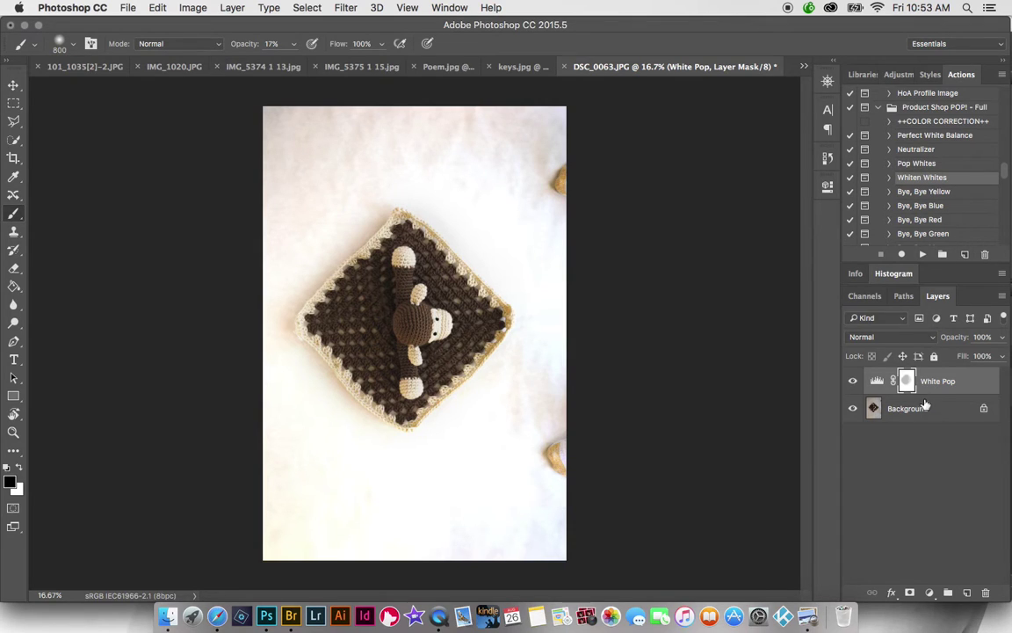
left_click(922, 253)
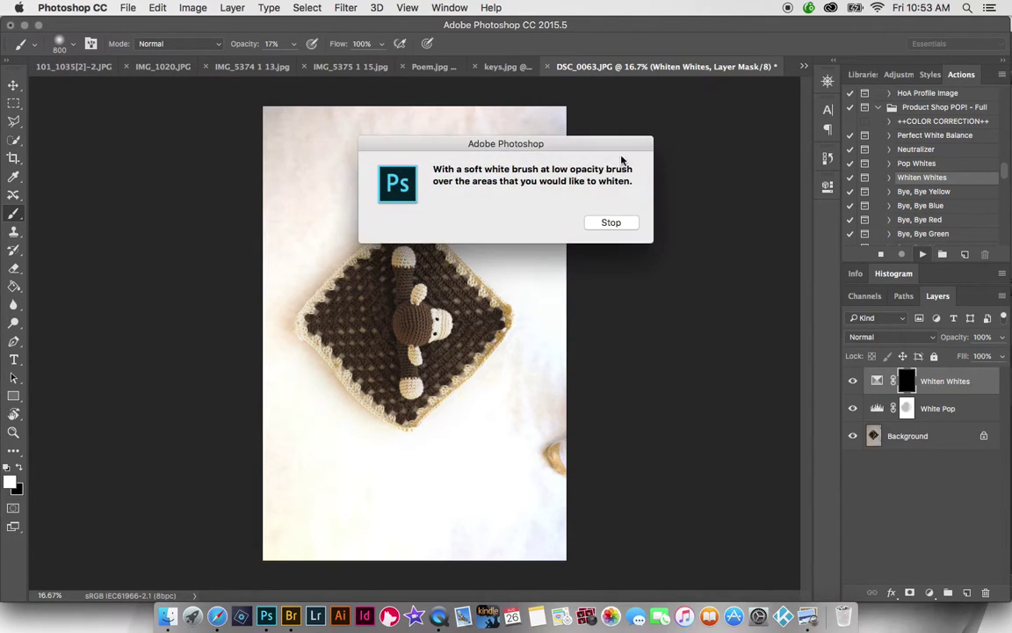
left_click(612, 221)
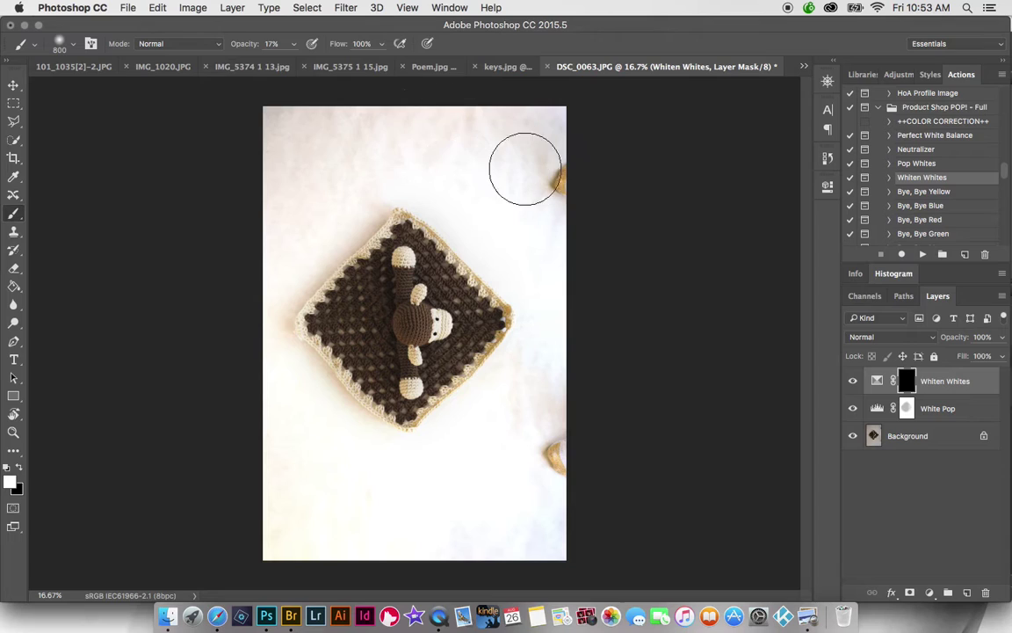
left_click(14, 158)
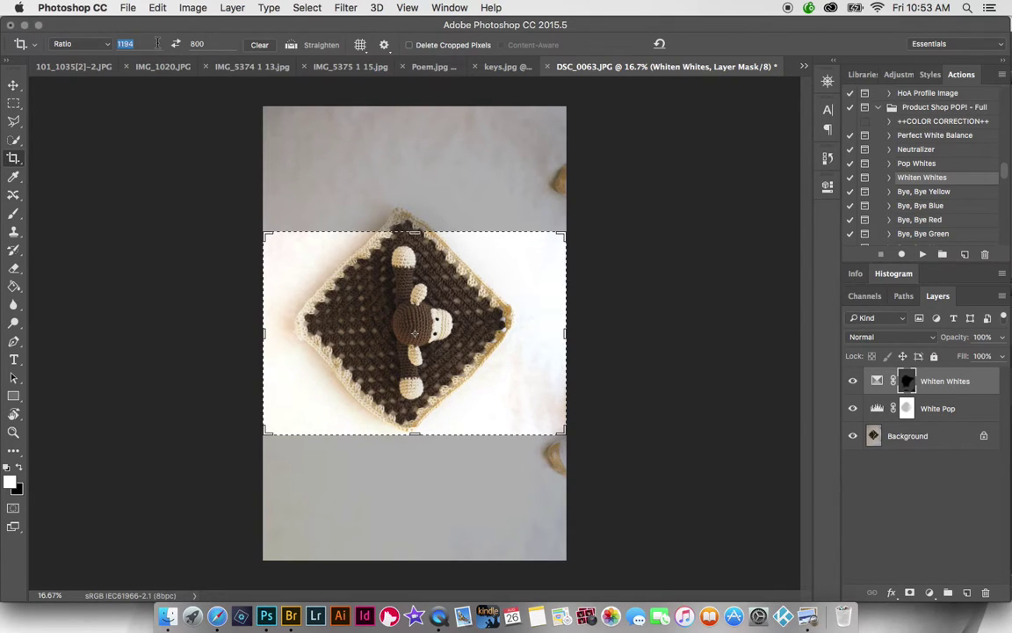
Step: Crop the photo to a 1000-pixel 4:5 frame, shifting the lovey down before committing
type("1000")
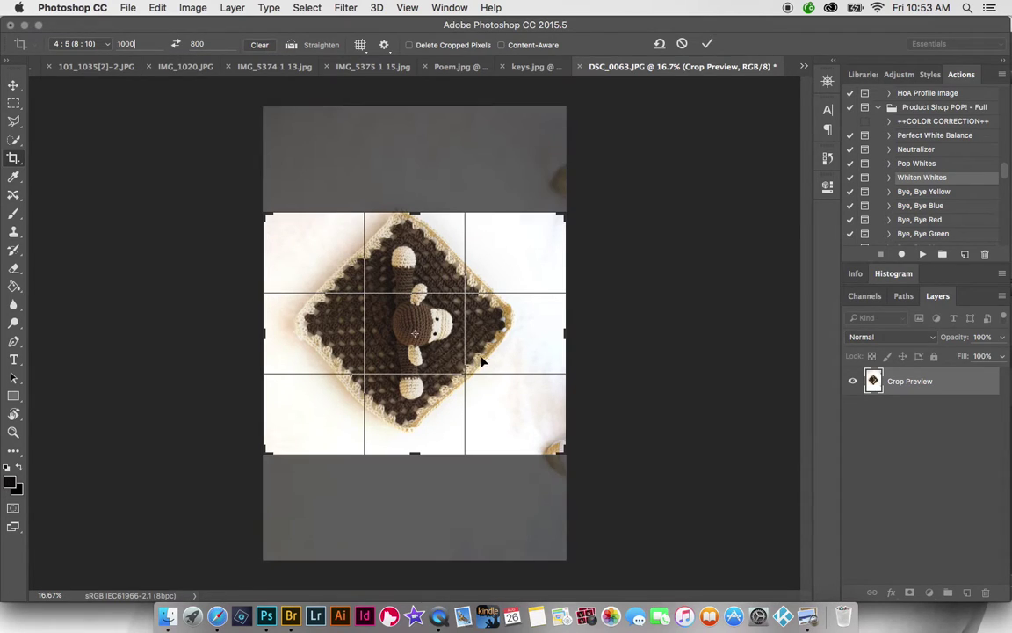
key("Return")
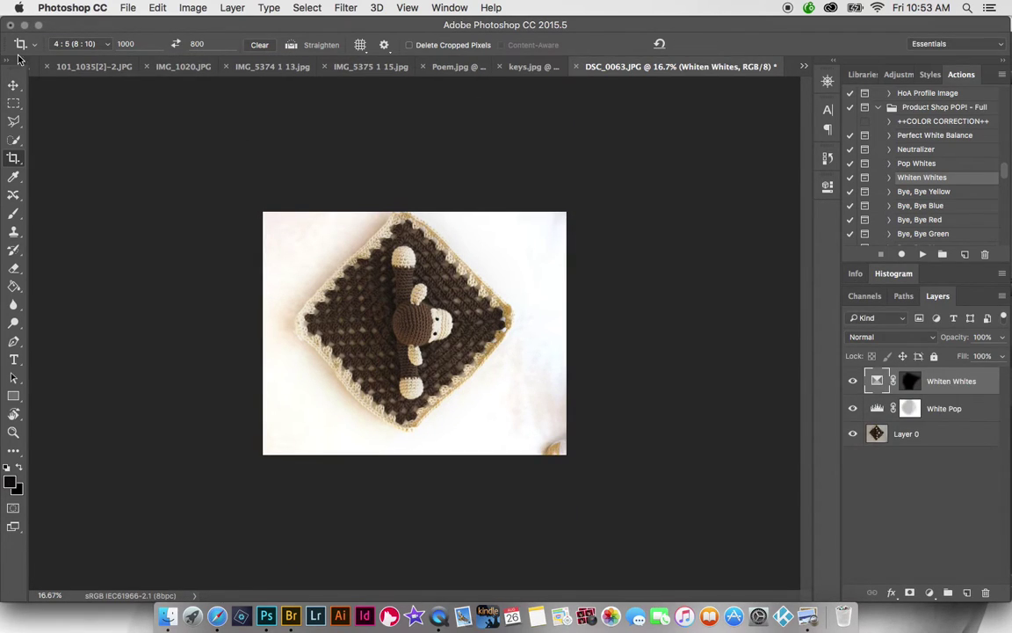
left_click(15, 161)
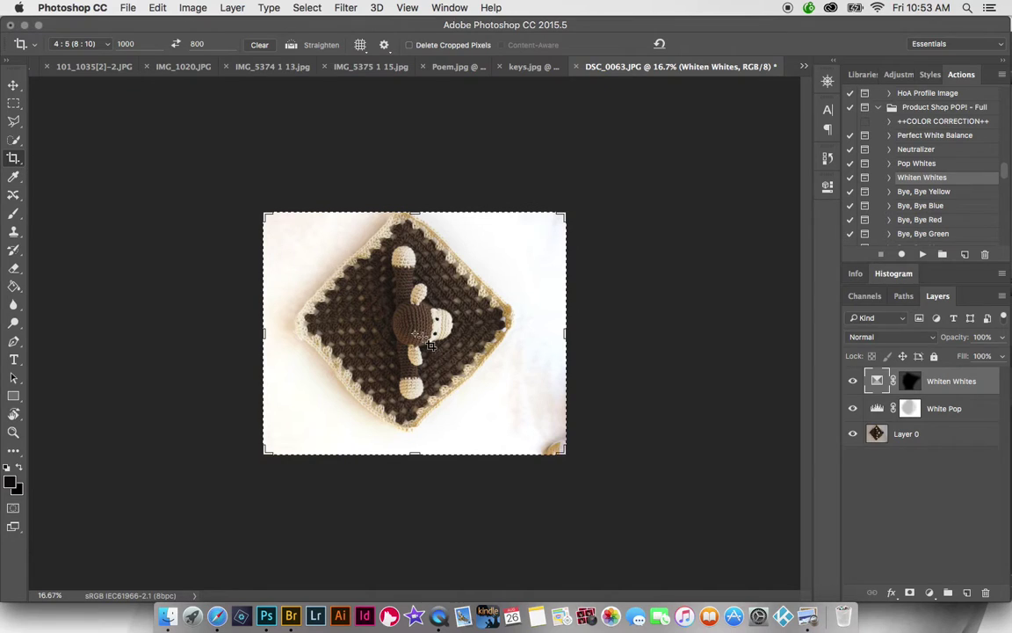
left_click(425, 333)
left_click_drag(467, 347, 467, 362)
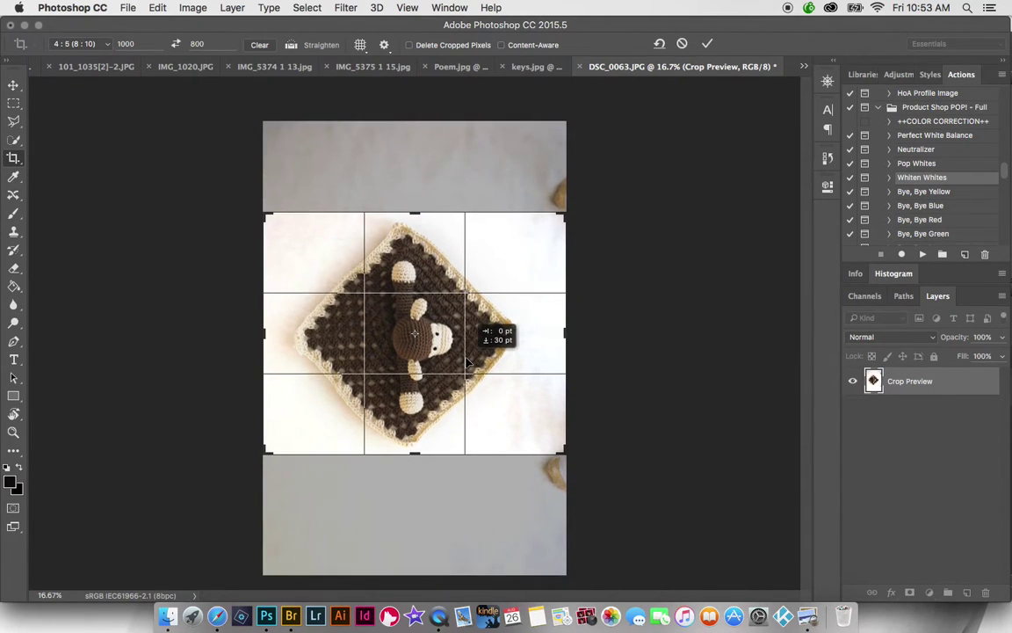
left_click_drag(468, 361, 468, 362)
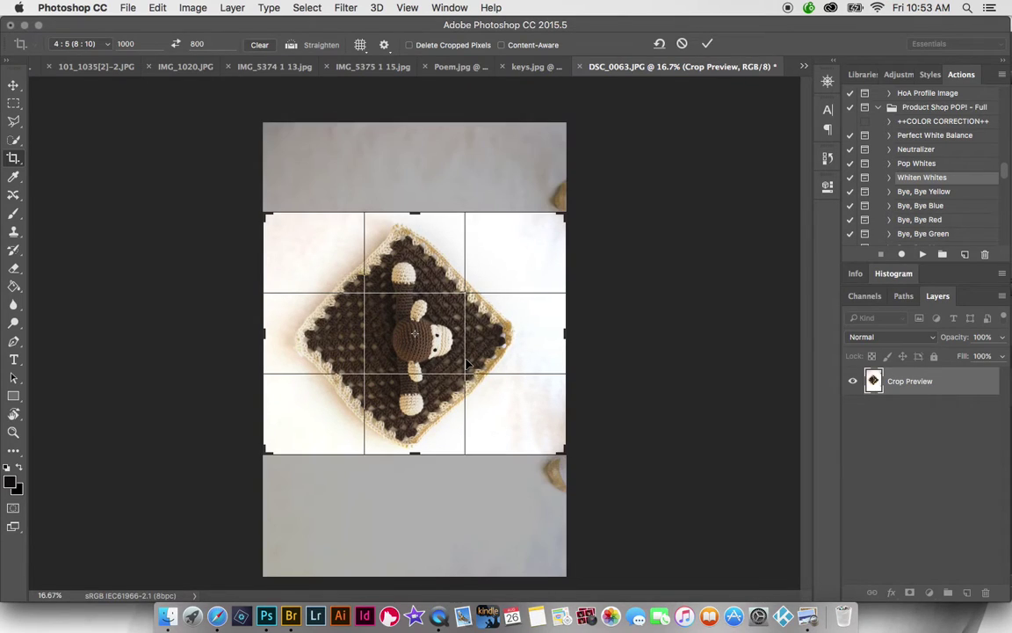
key("Return")
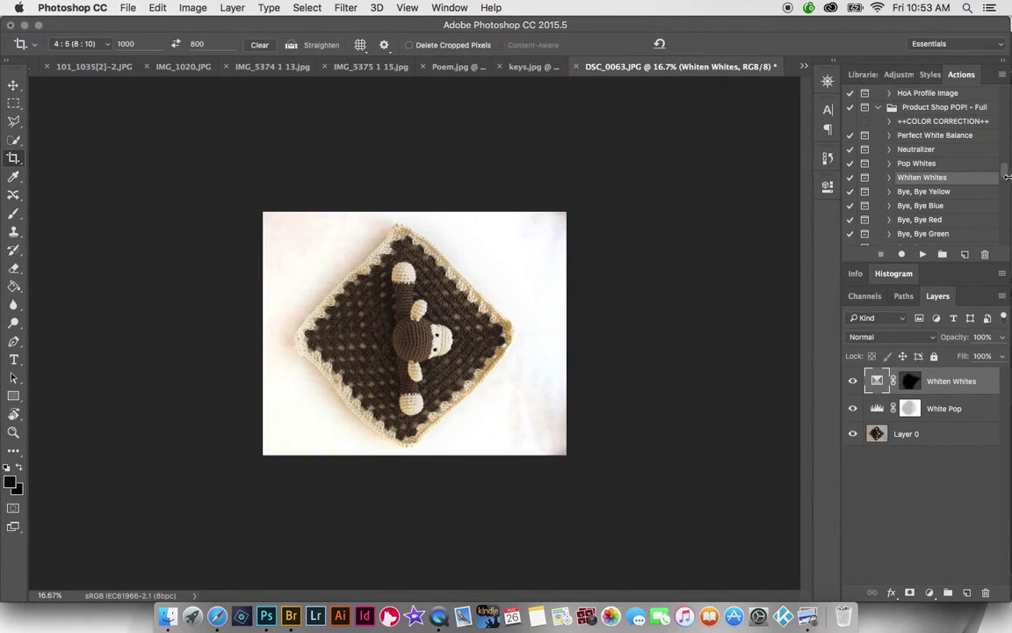
Step: Run Bye, Bye Yellow and paint its mask along the background's right side
left_click(956, 193)
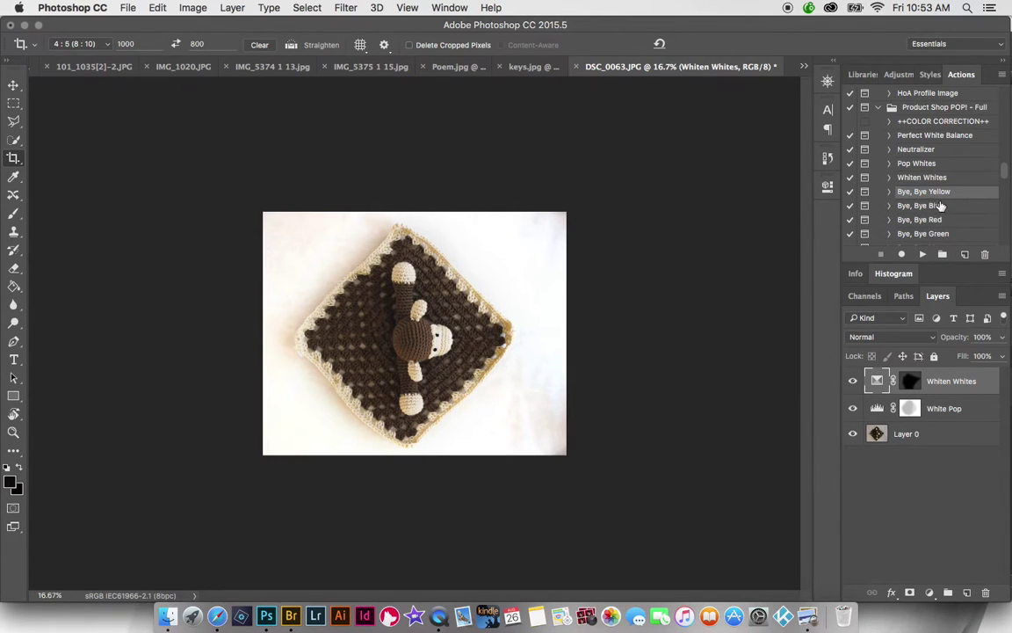
left_click(922, 256)
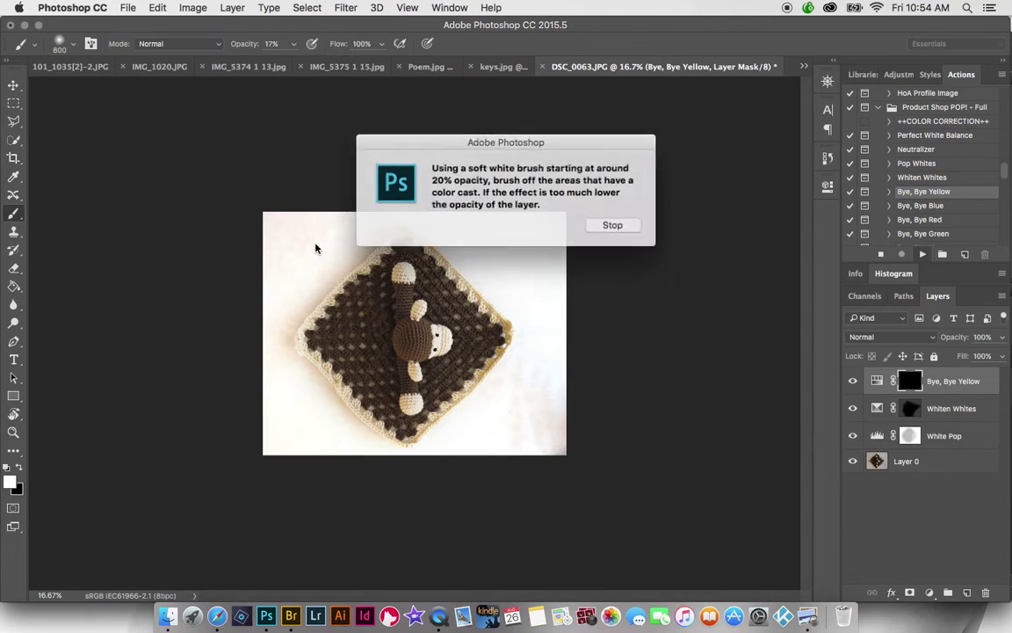
left_click(609, 225)
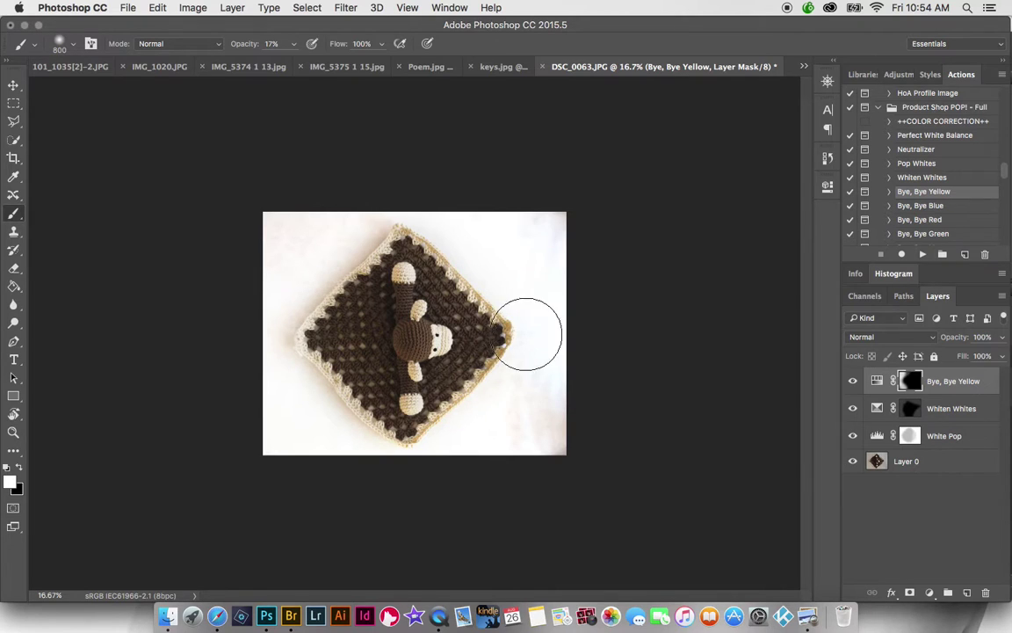
mouse_move(512, 396)
left_mouse_down()
mouse_move(500, 233)
mouse_move(420, 189)
mouse_move(648, 327)
mouse_move(566, 449)
mouse_move(573, 420)
mouse_move(544, 479)
mouse_move(532, 470)
mouse_move(547, 434)
left_mouse_up()
left_click_drag(1006, 174, 1006, 198)
Step: Run the Contrast Boost action to add its adjustment layer
scroll(970, 164, "up", 2)
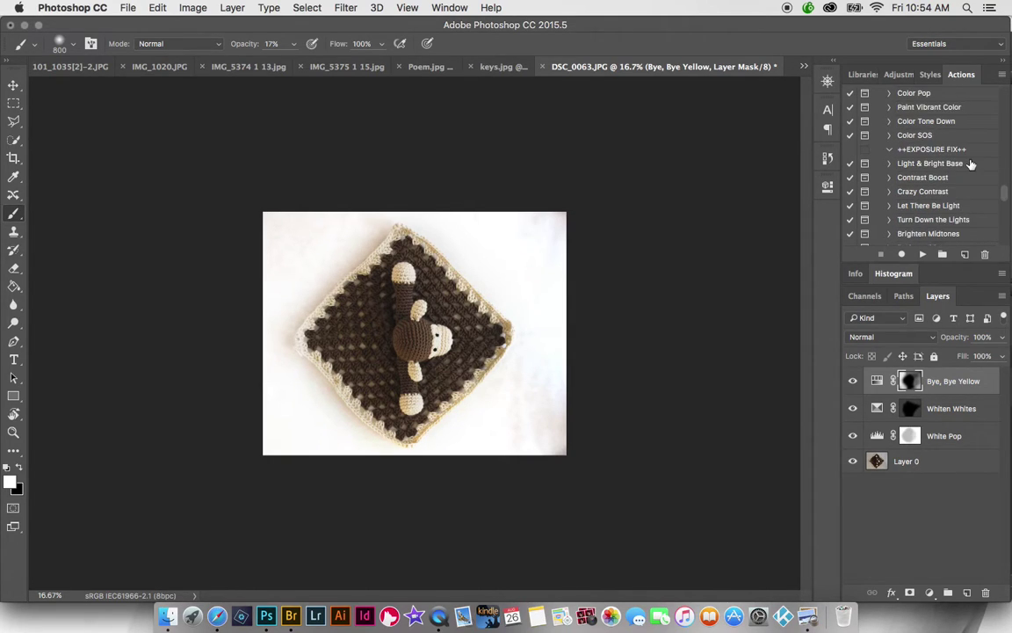
left_click(949, 177)
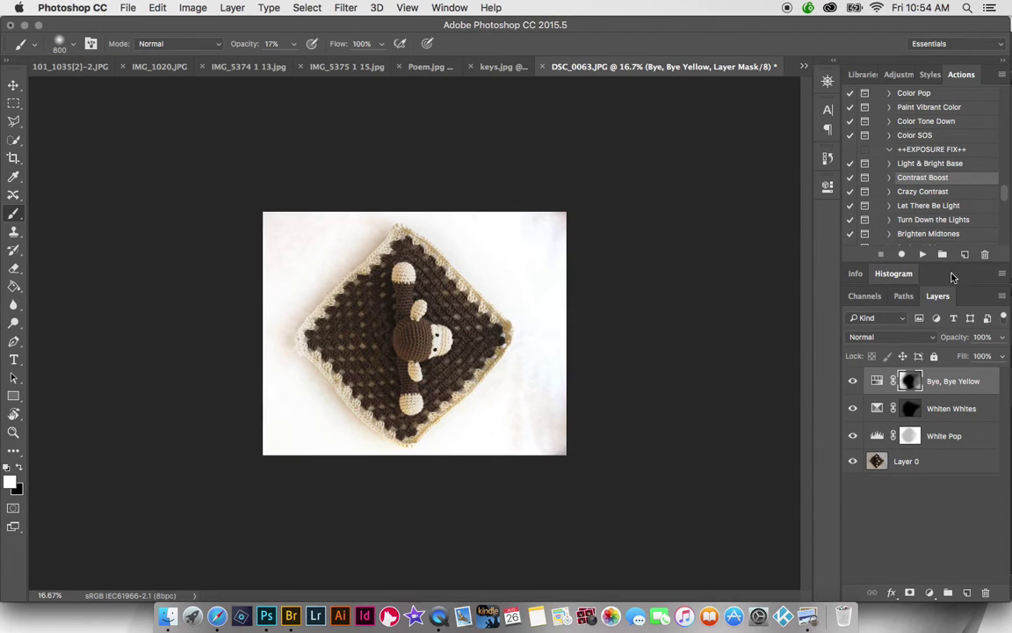
left_click(922, 255)
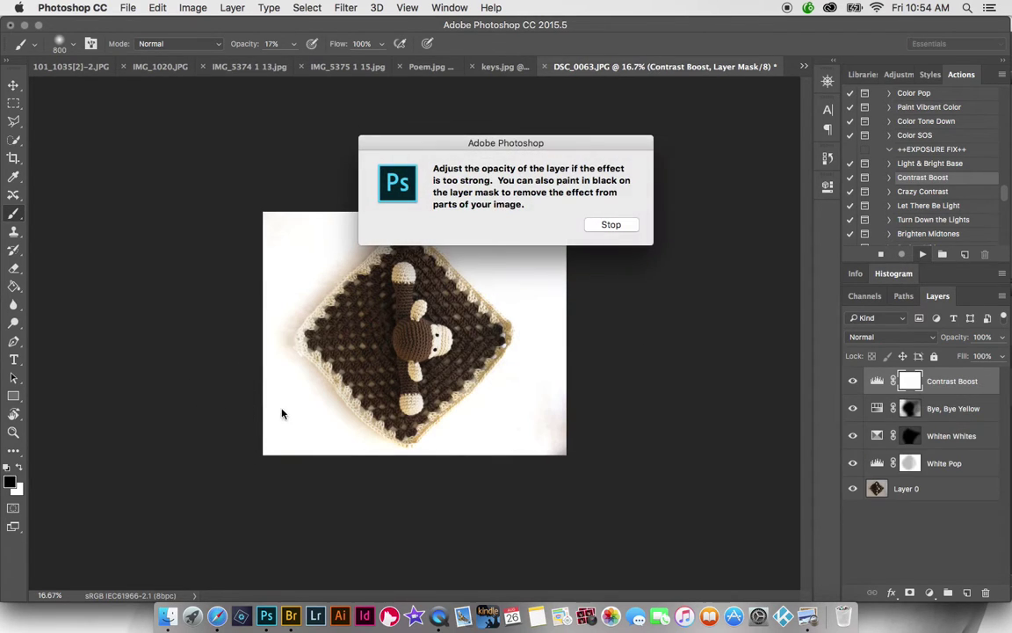
left_click(615, 226)
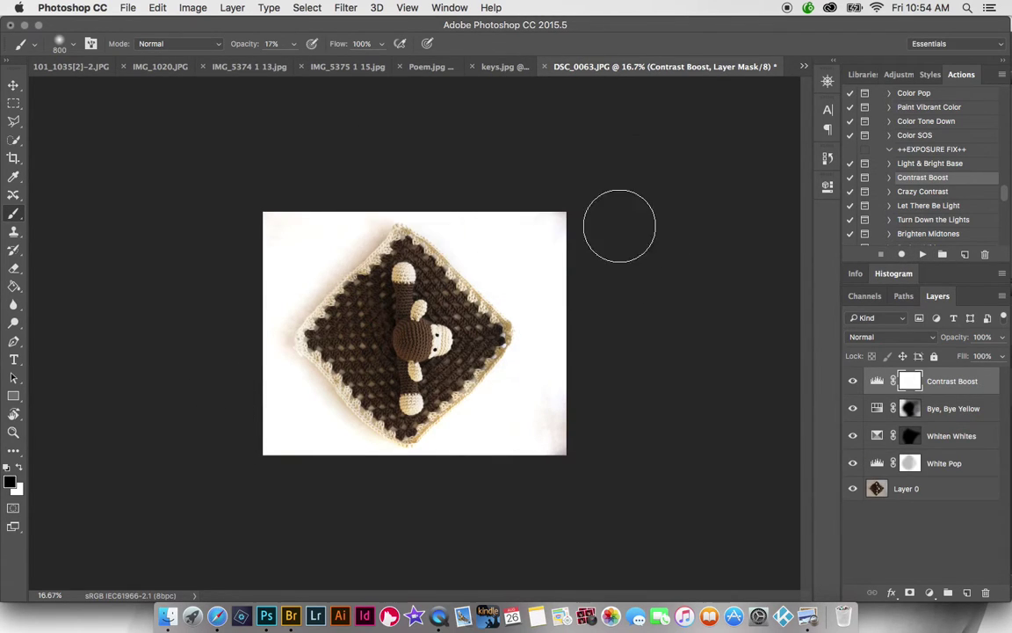
Step: Lower Contrast Boost opacity to 22% and add a new empty Layer 1
left_click(1002, 337)
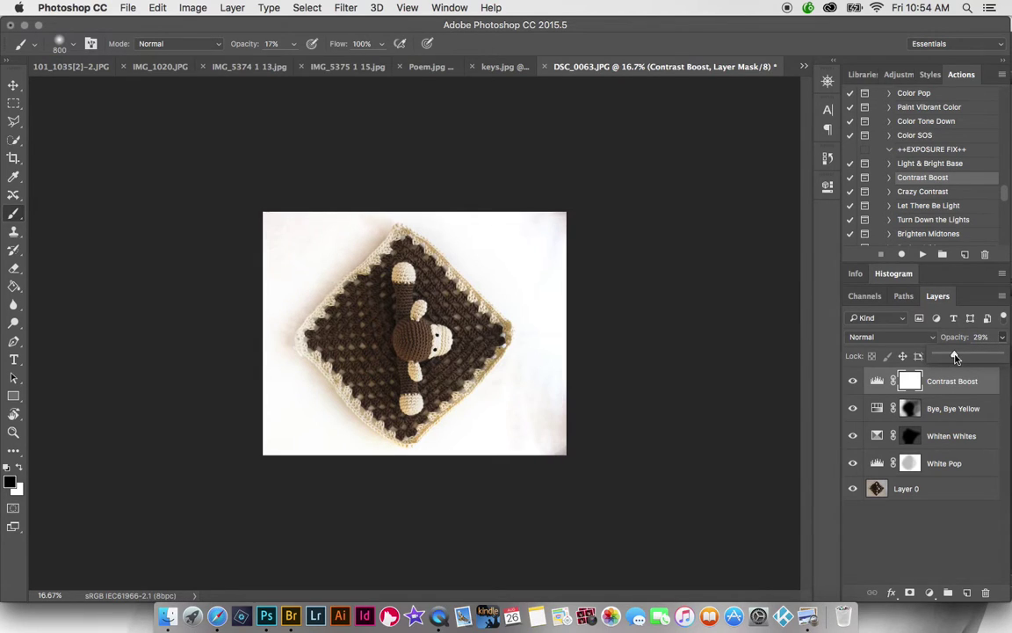
left_click_drag(954, 358, 948, 358)
left_click(853, 384)
left_click(967, 595)
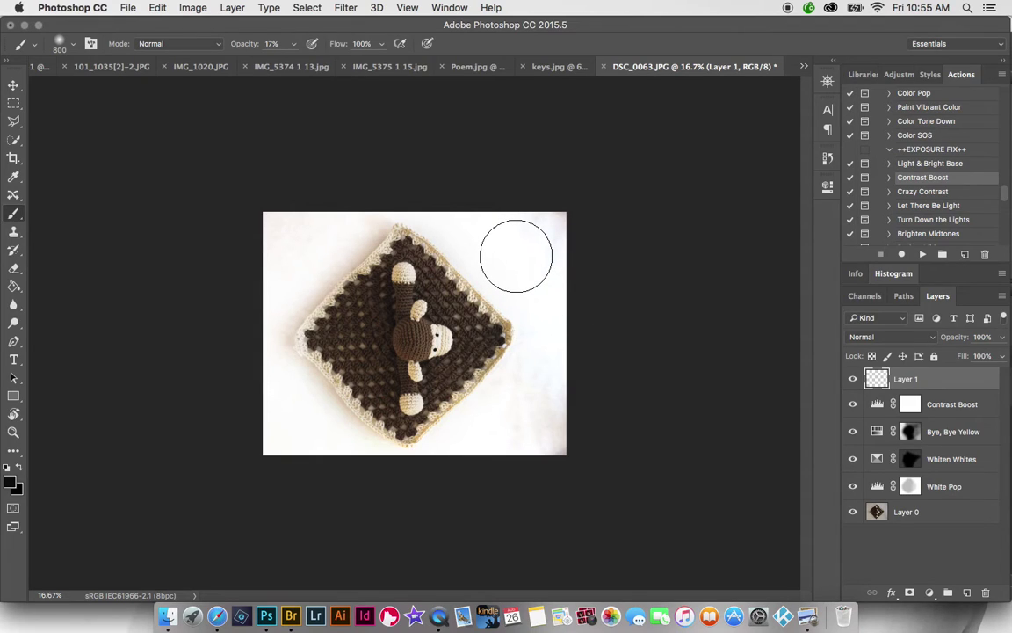
Step: Sample the white background and paint it over the lower-right shadow on Layer 1
key("alt")
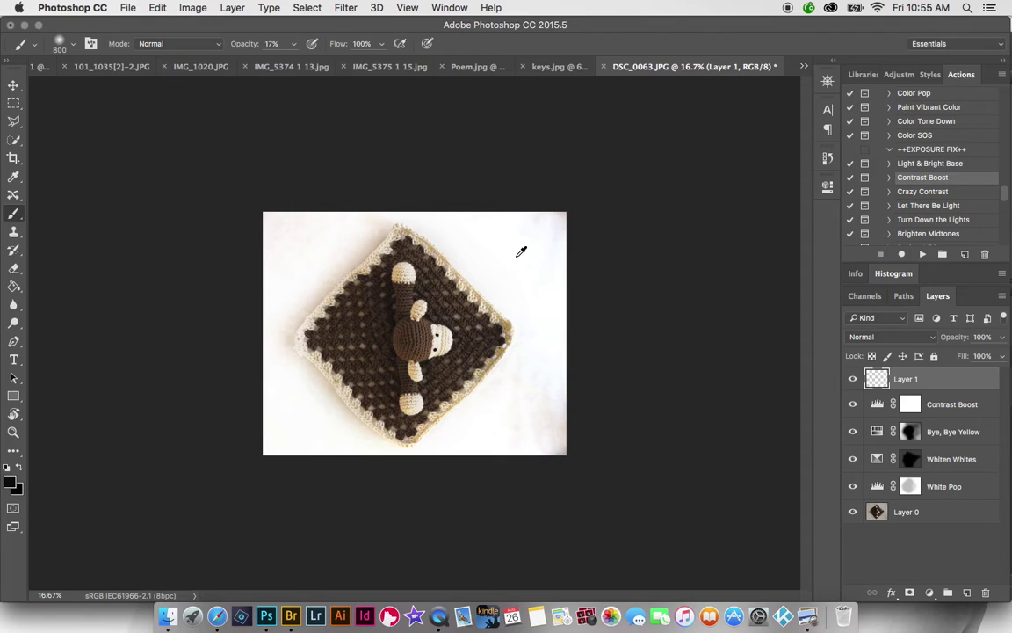
left_click(518, 256, "alt")
left_click(526, 246, "alt")
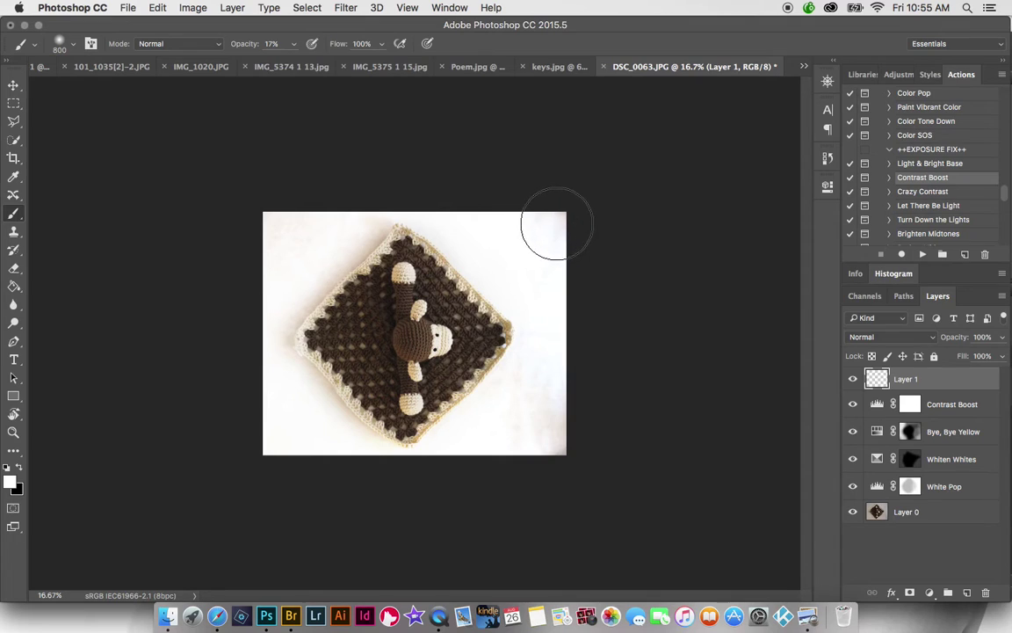
key("alt")
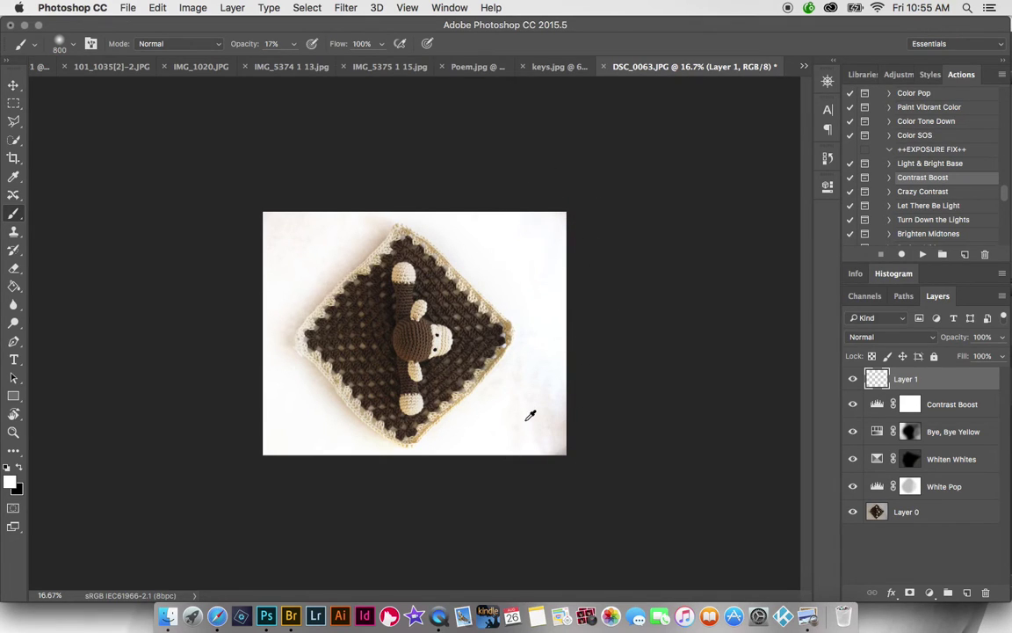
mouse_move(501, 387)
left_mouse_down()
mouse_move(542, 442)
mouse_move(566, 424)
mouse_move(551, 432)
left_mouse_up()
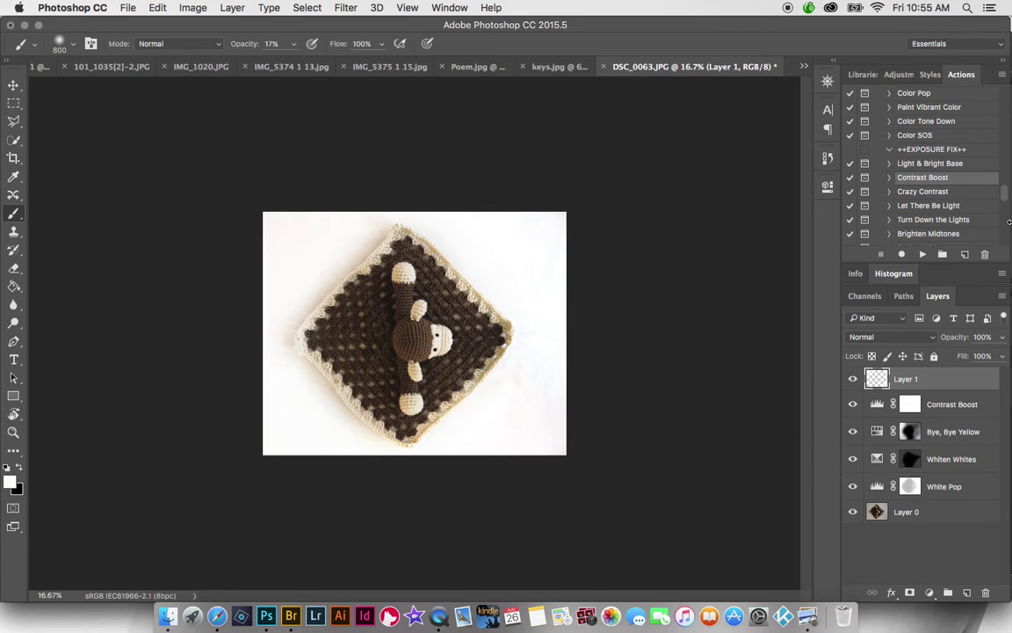
Step: Run the Crisp Finish action to add a Crisp Finish Overlay layer
left_click_drag(1006, 195, 1009, 222)
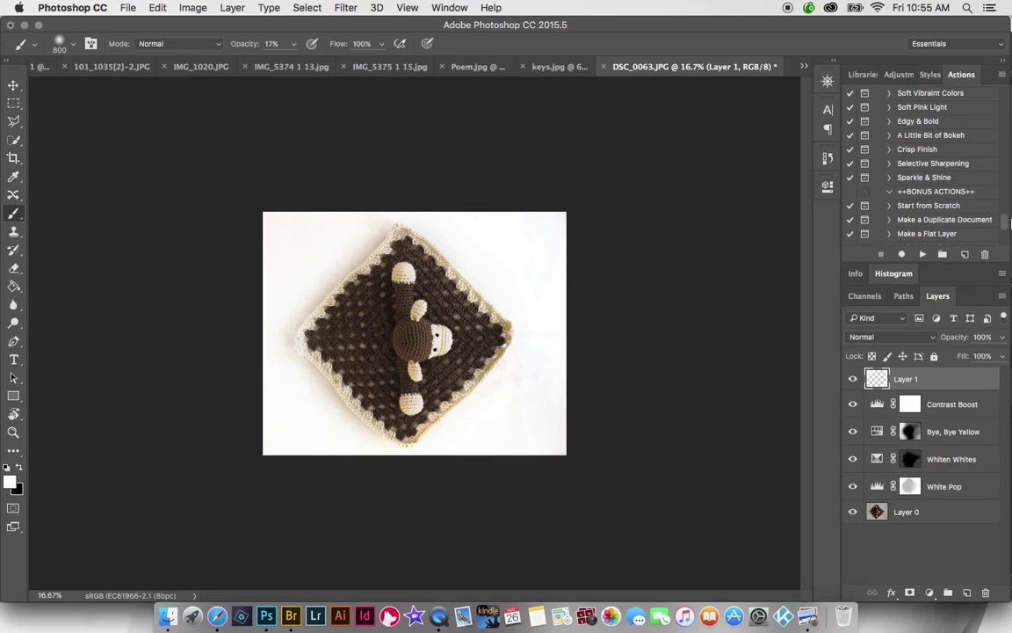
left_click(908, 151)
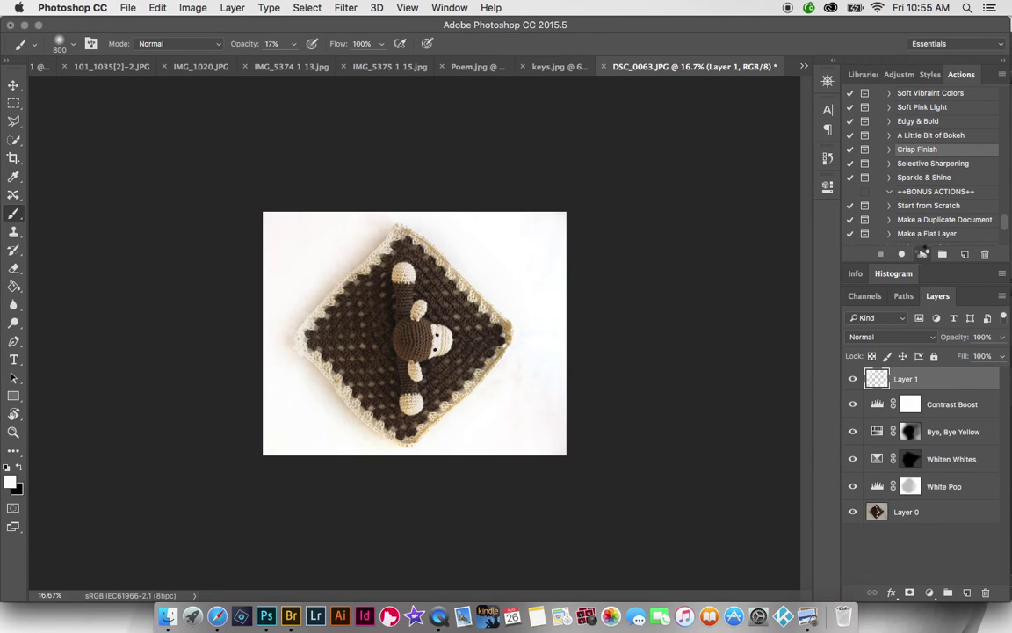
left_click(923, 254)
left_click(611, 224)
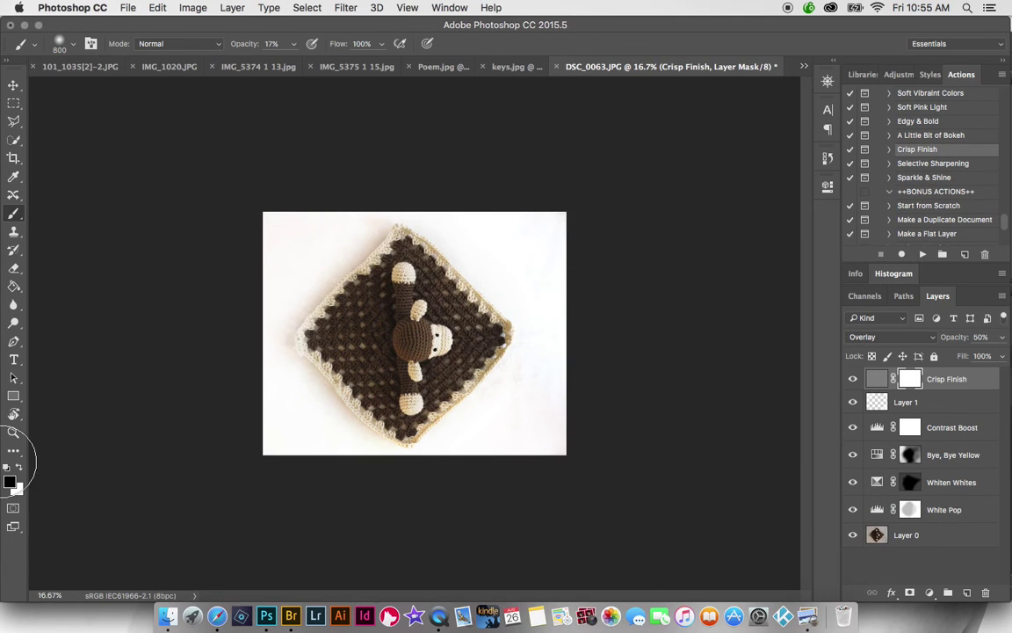
Step: Raise the Crisp Finish Overlay opacity to about 75% while checking the monkey's face up close
left_click(13, 431)
left_click(334, 290)
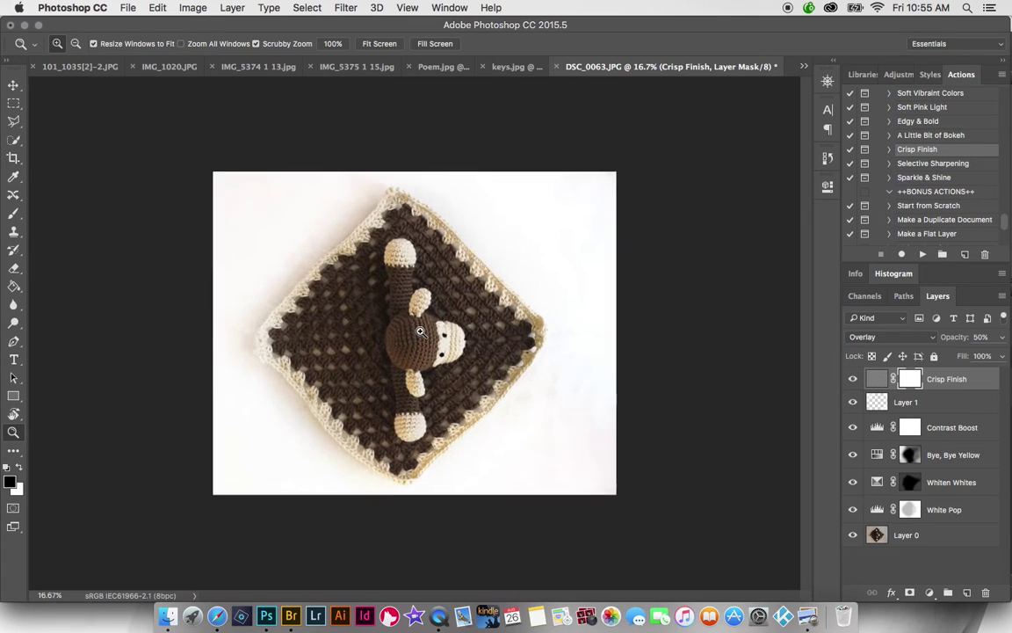
left_click(362, 305)
left_click(391, 319)
left_click(431, 339)
left_click(496, 348)
left_click(554, 354)
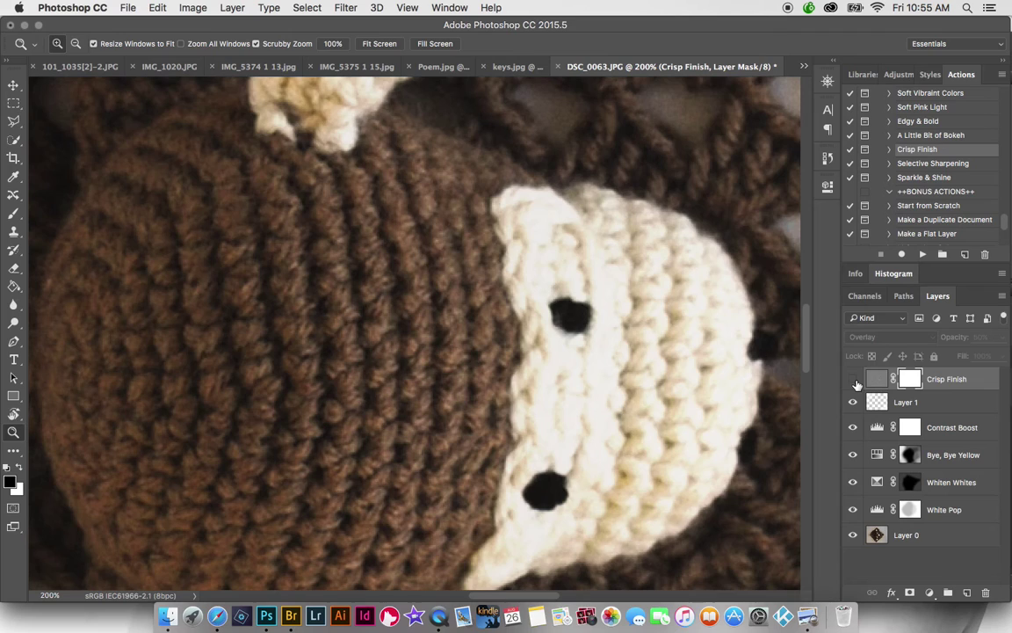
left_click(1002, 339)
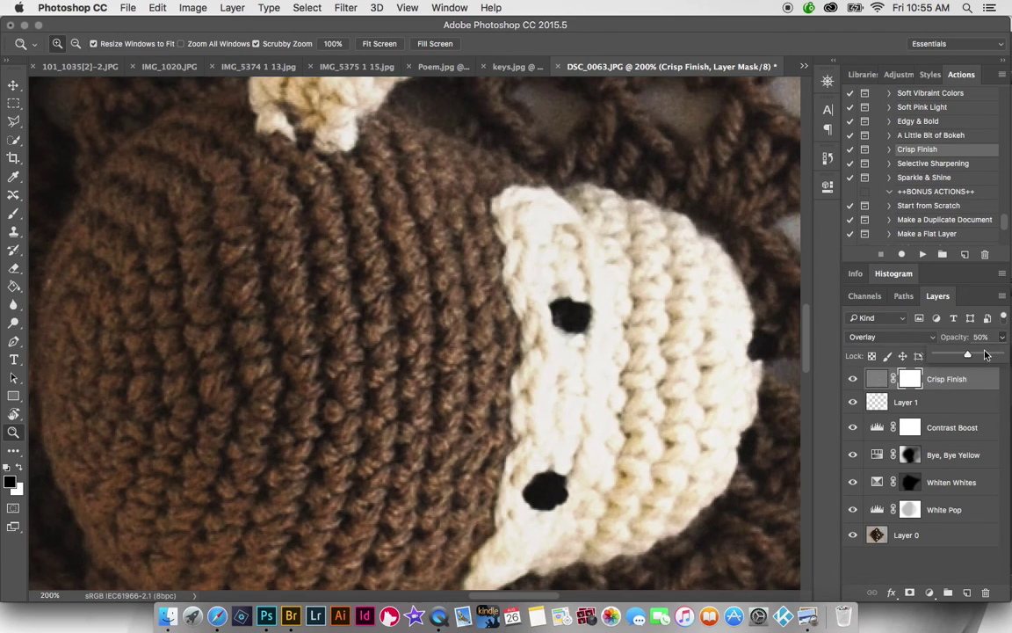
left_click_drag(968, 358, 985, 359)
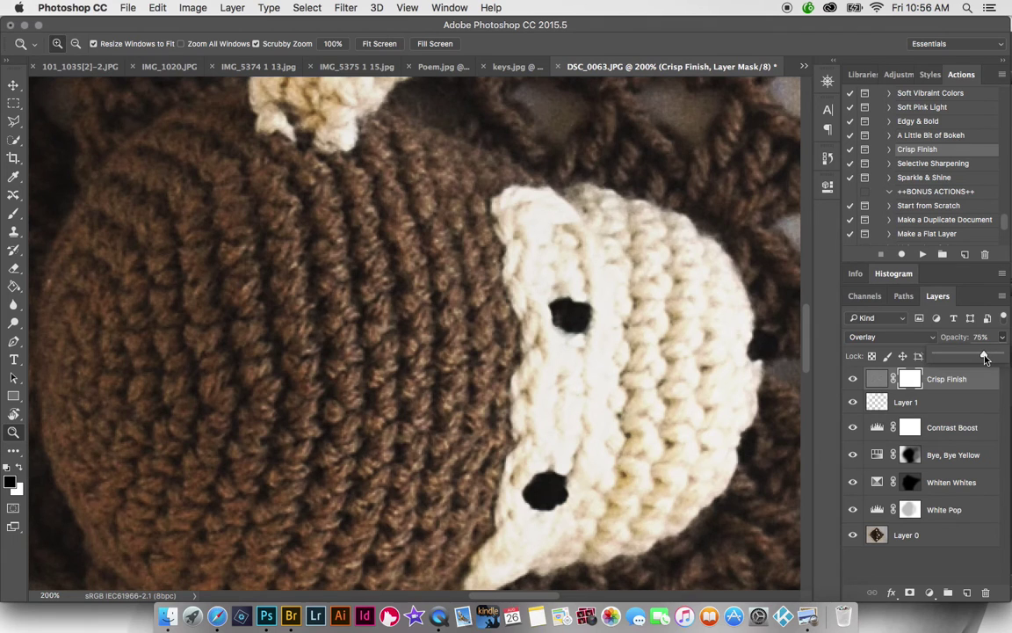
key("super+minus")
key("super+minus")
key("super+minus")
key("super+minus")
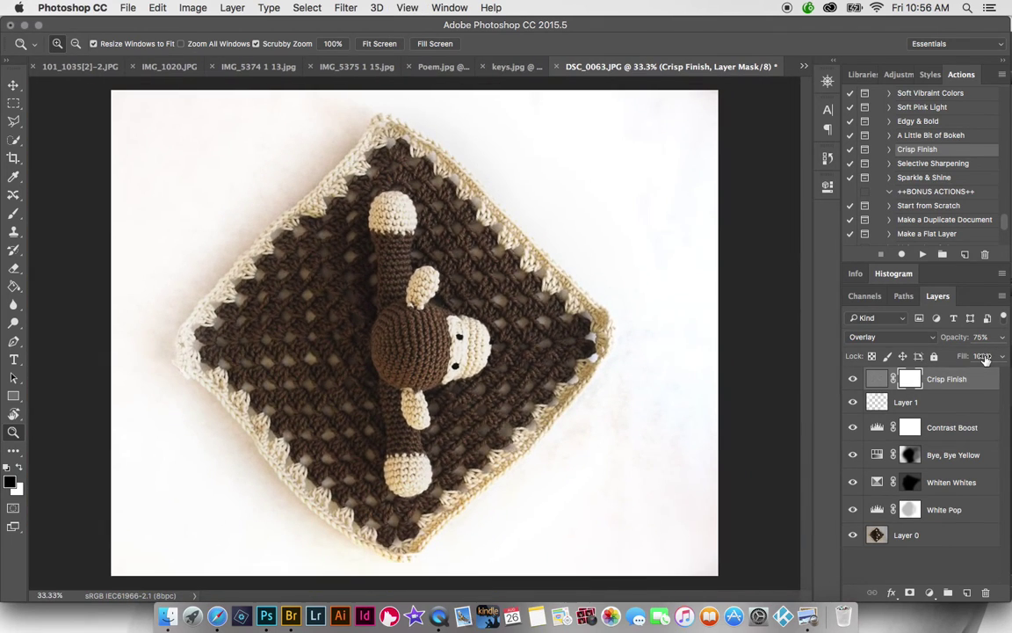
Step: Group Crisp Finish through White Pop into Group 1, then toggle its visibility twice to compare
left_click(962, 523, "shift")
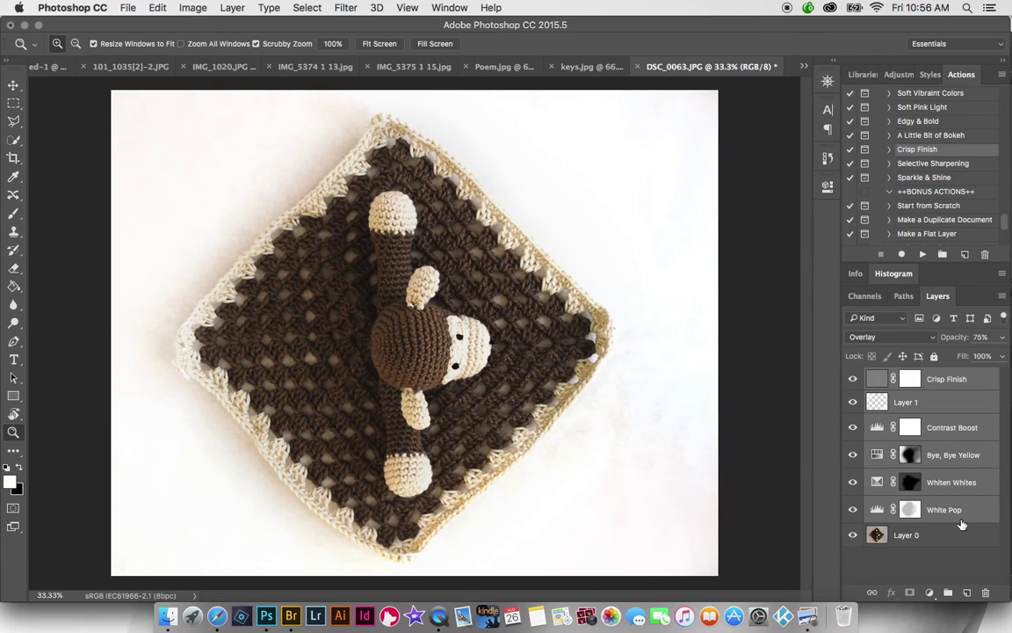
key("super+g")
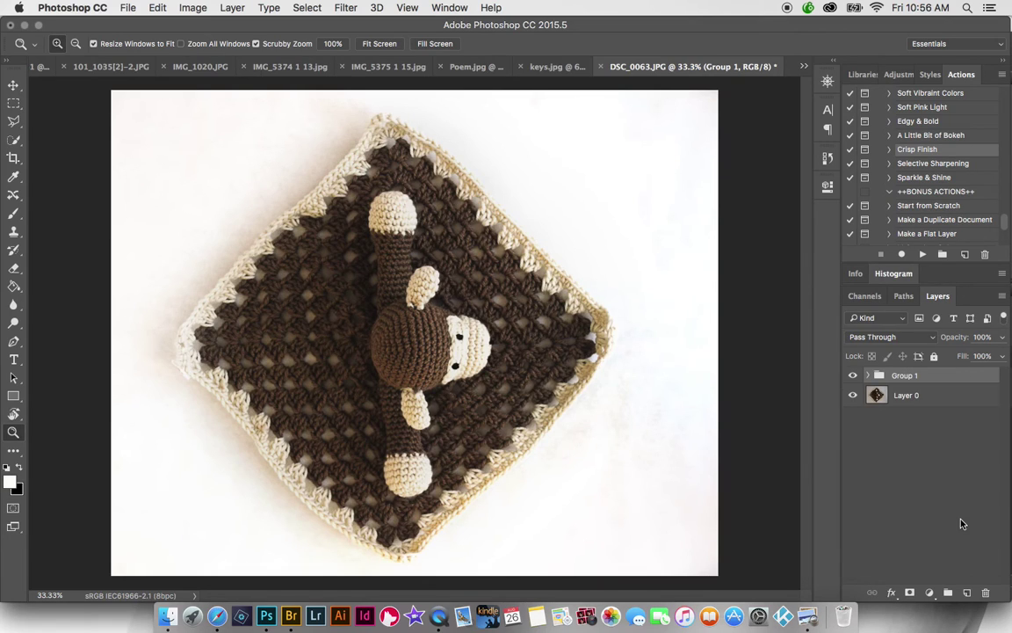
left_click(851, 376)
left_click(852, 376)
left_click(852, 376)
left_click(851, 376)
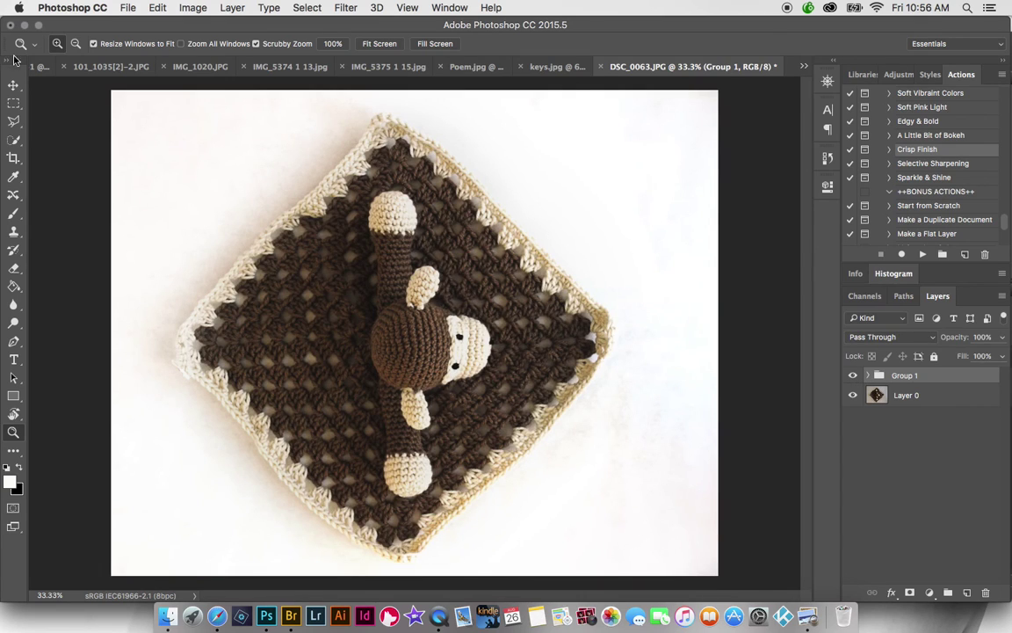